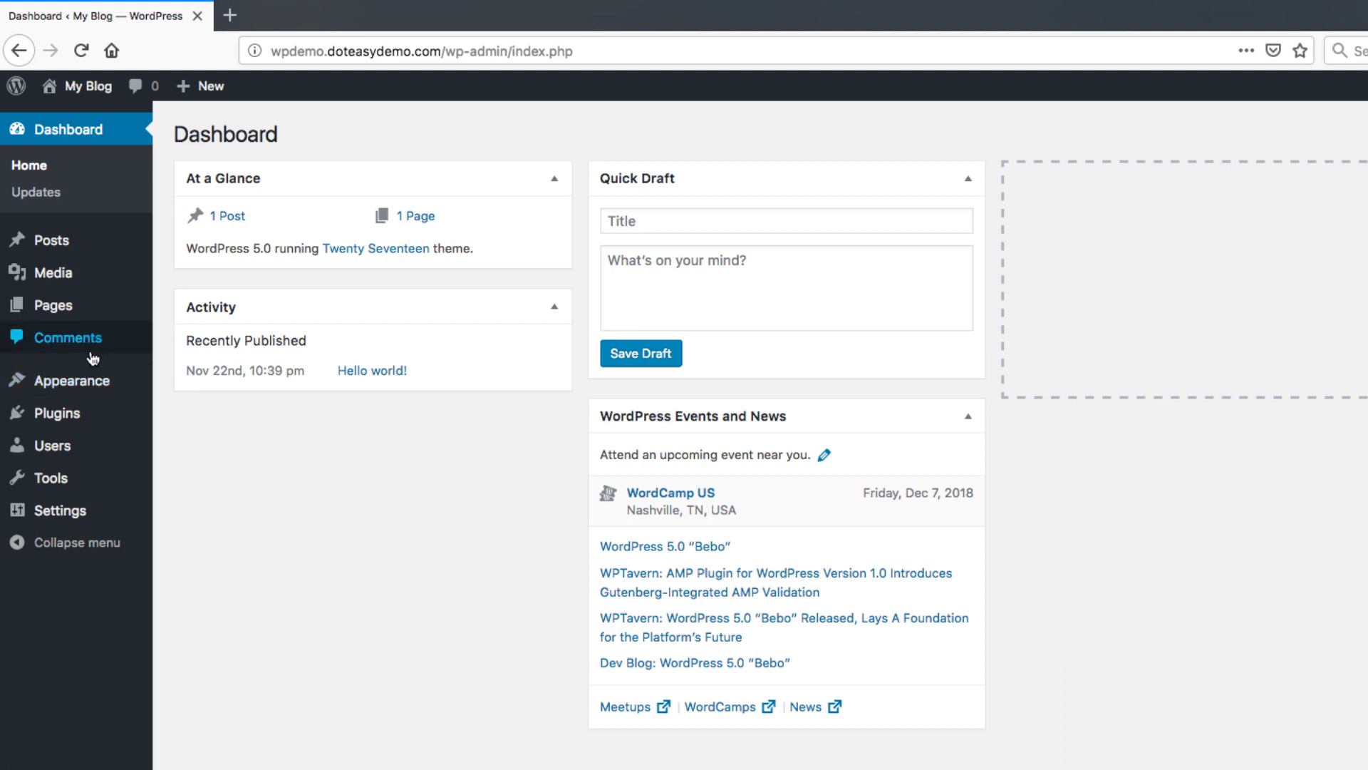
- In the Writing settings, make Block Editor the default editor for all users and save the changes
{"action": "mouse_move", "coordinate": [91, 412]}
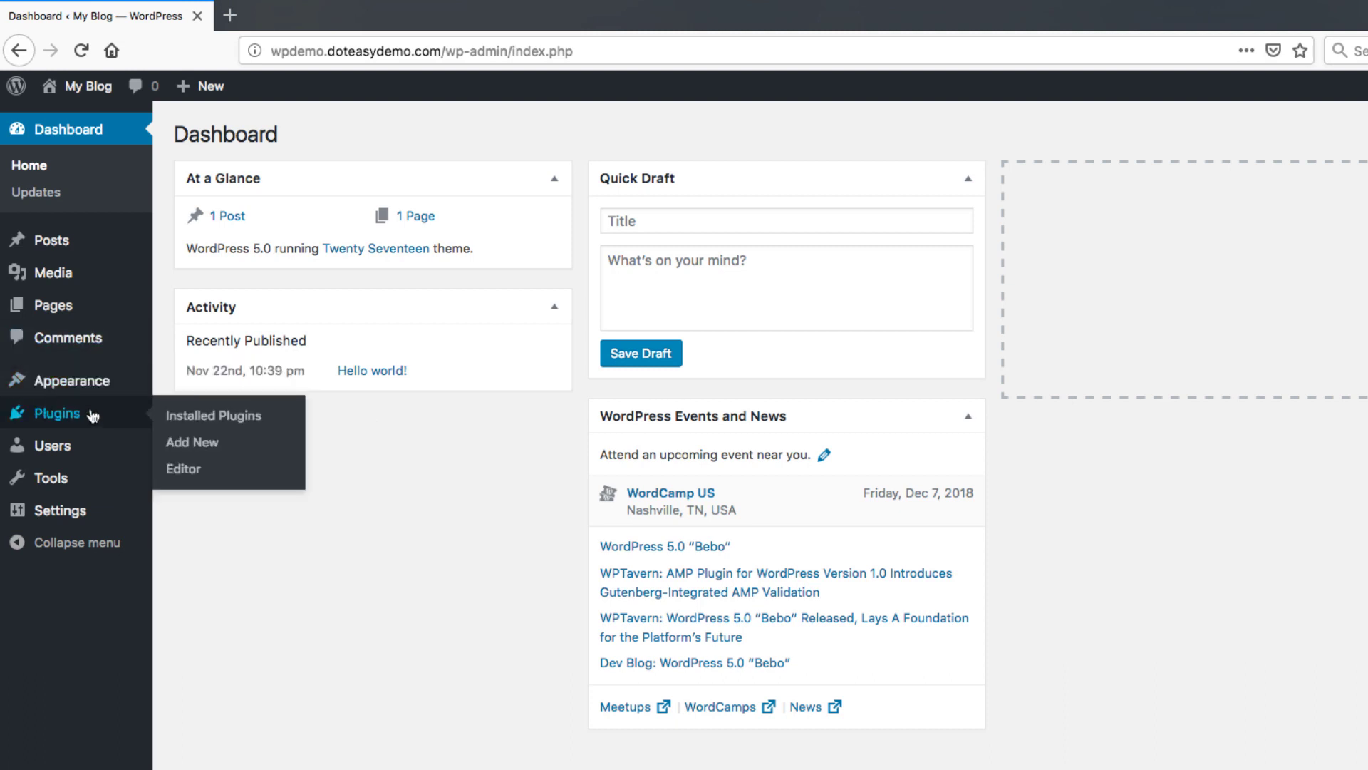
{"action": "mouse_move", "coordinate": [84, 479]}
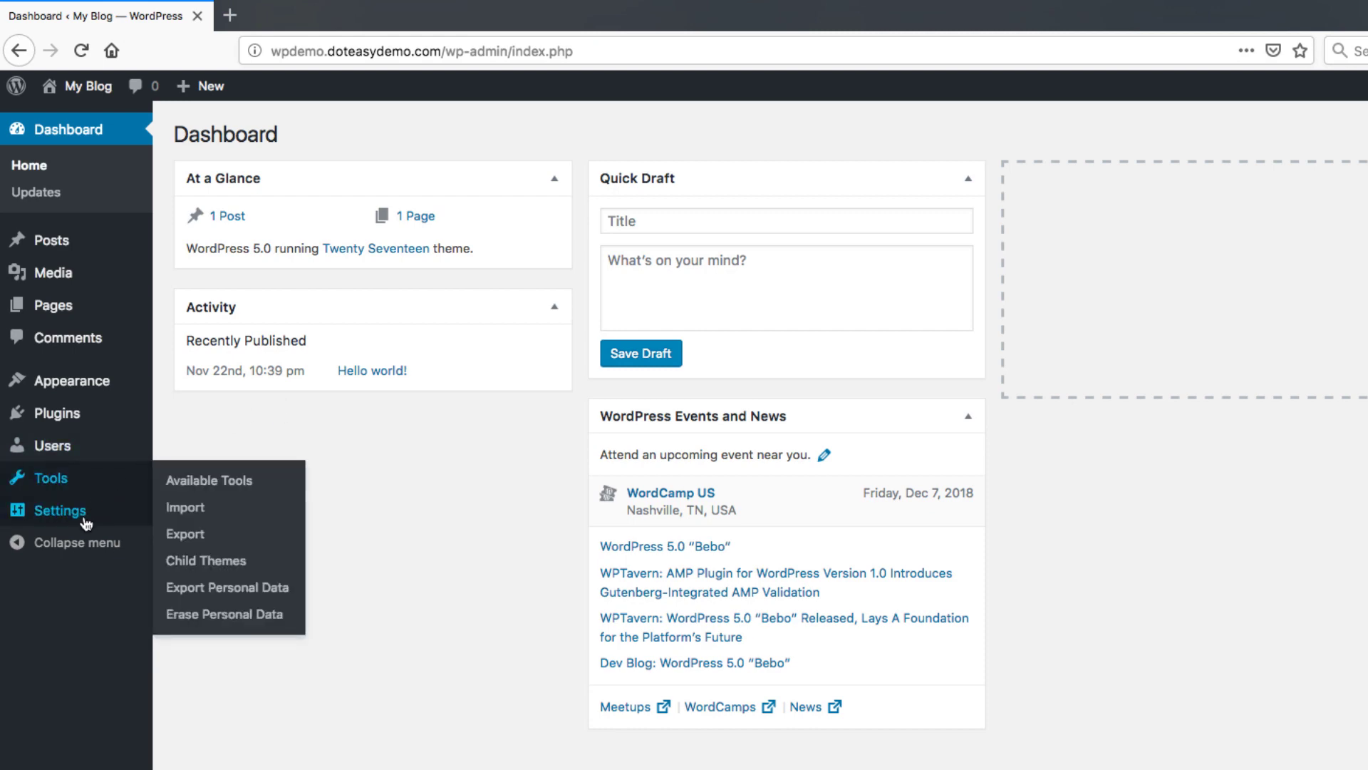
{"action": "mouse_move", "coordinate": [90, 522]}
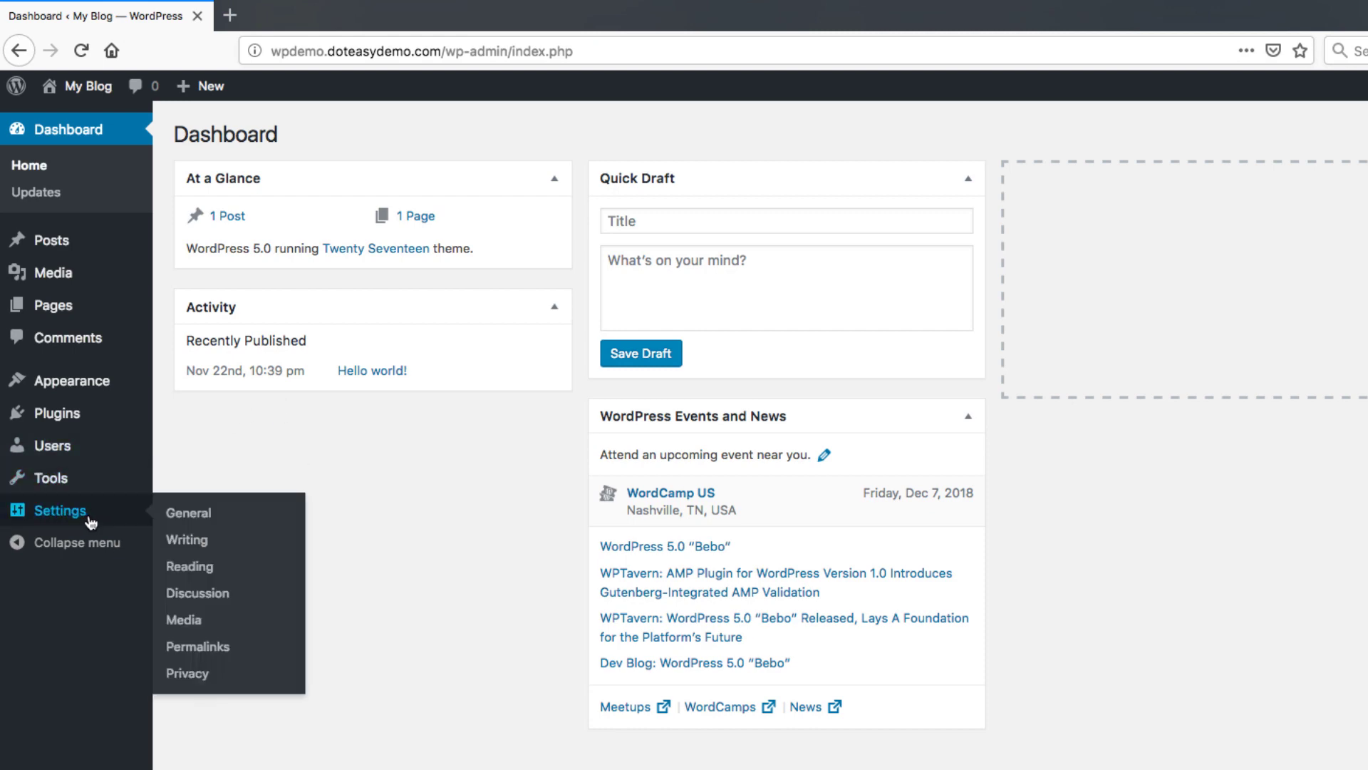
{"action": "left_click", "coordinate": [186, 540]}
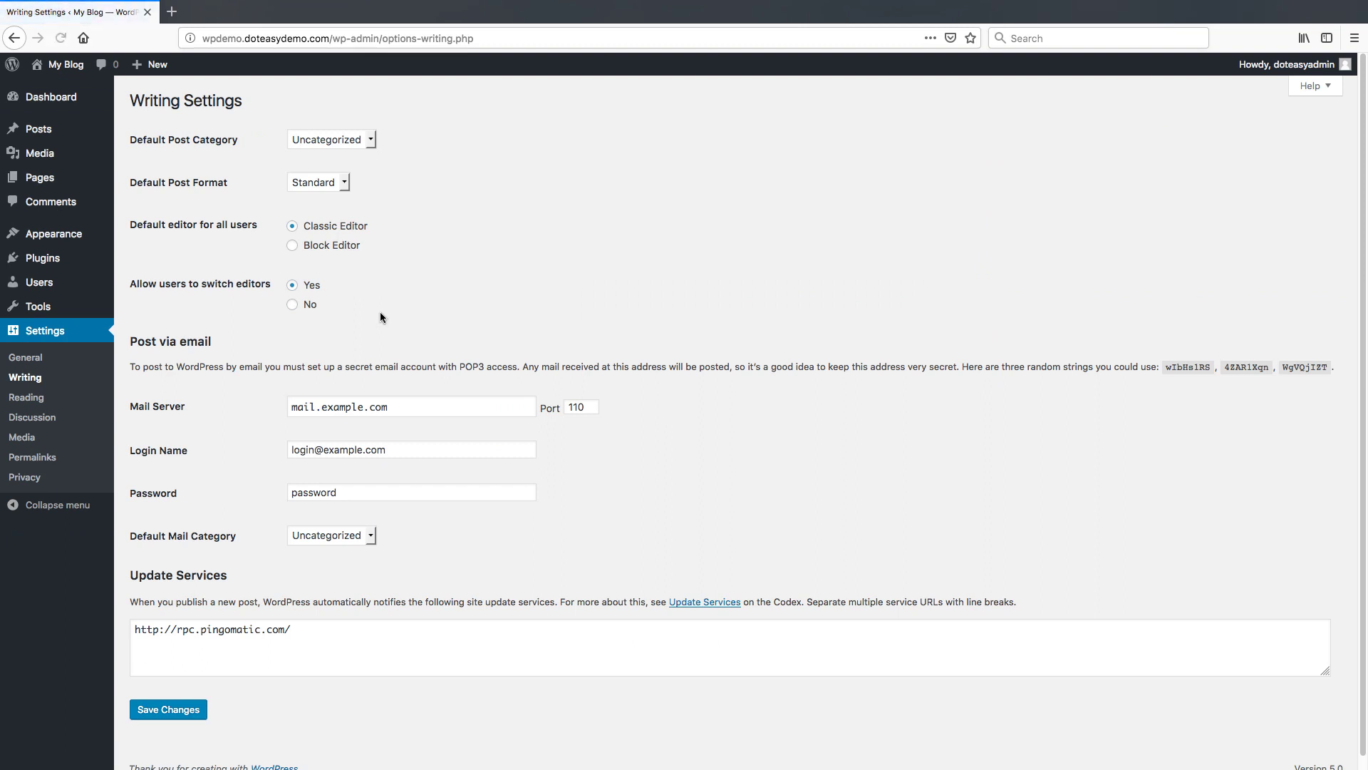
{"action": "left_click", "coordinate": [330, 248]}
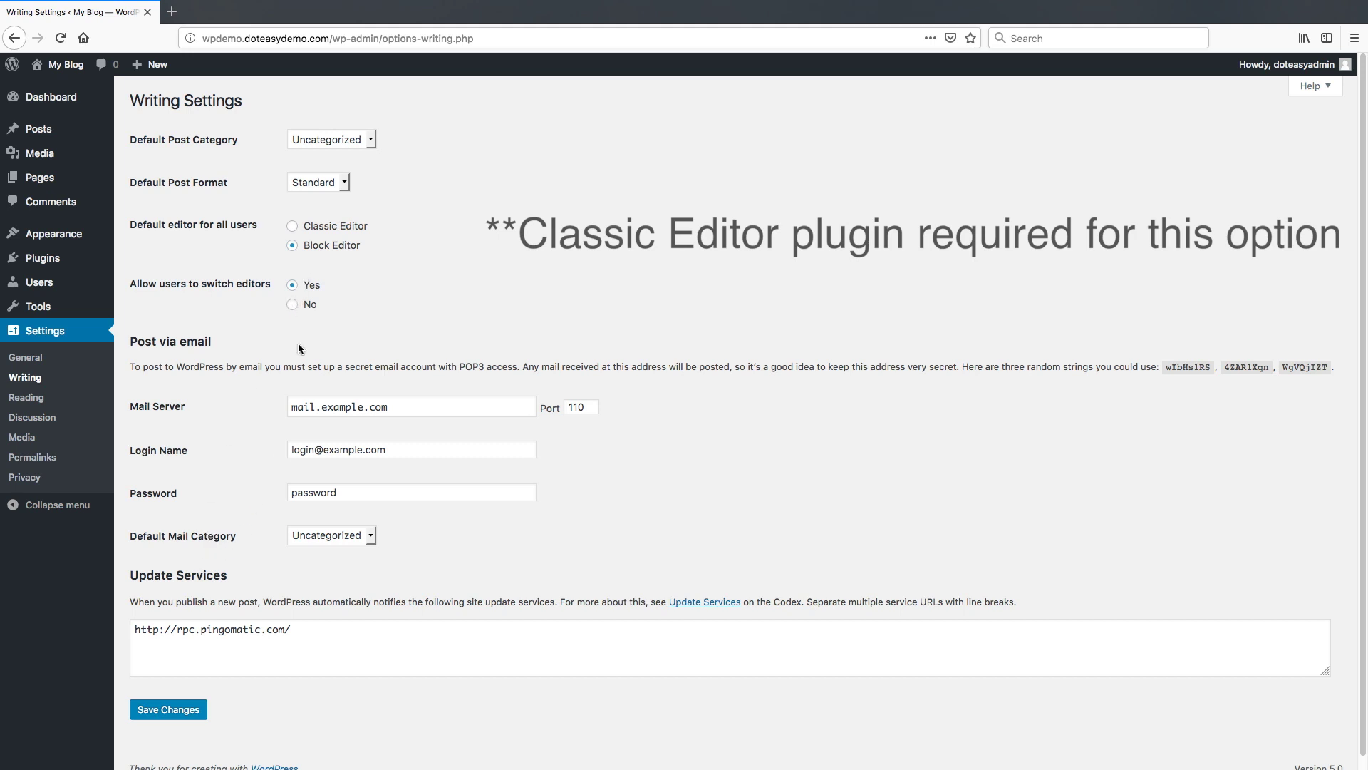
{"action": "left_click", "coordinate": [171, 710]}
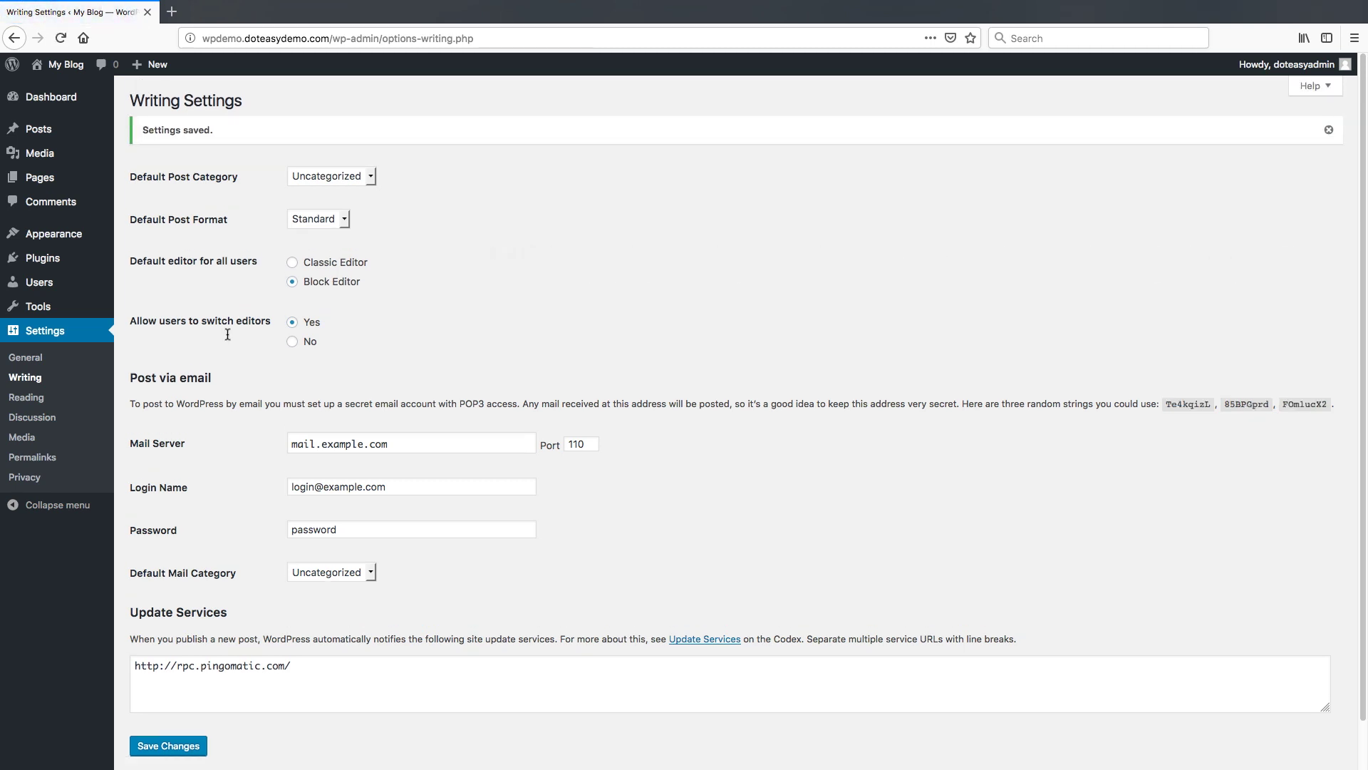
- Create a new page and give it the title "Test Title"
{"action": "mouse_move", "coordinate": [75, 180]}
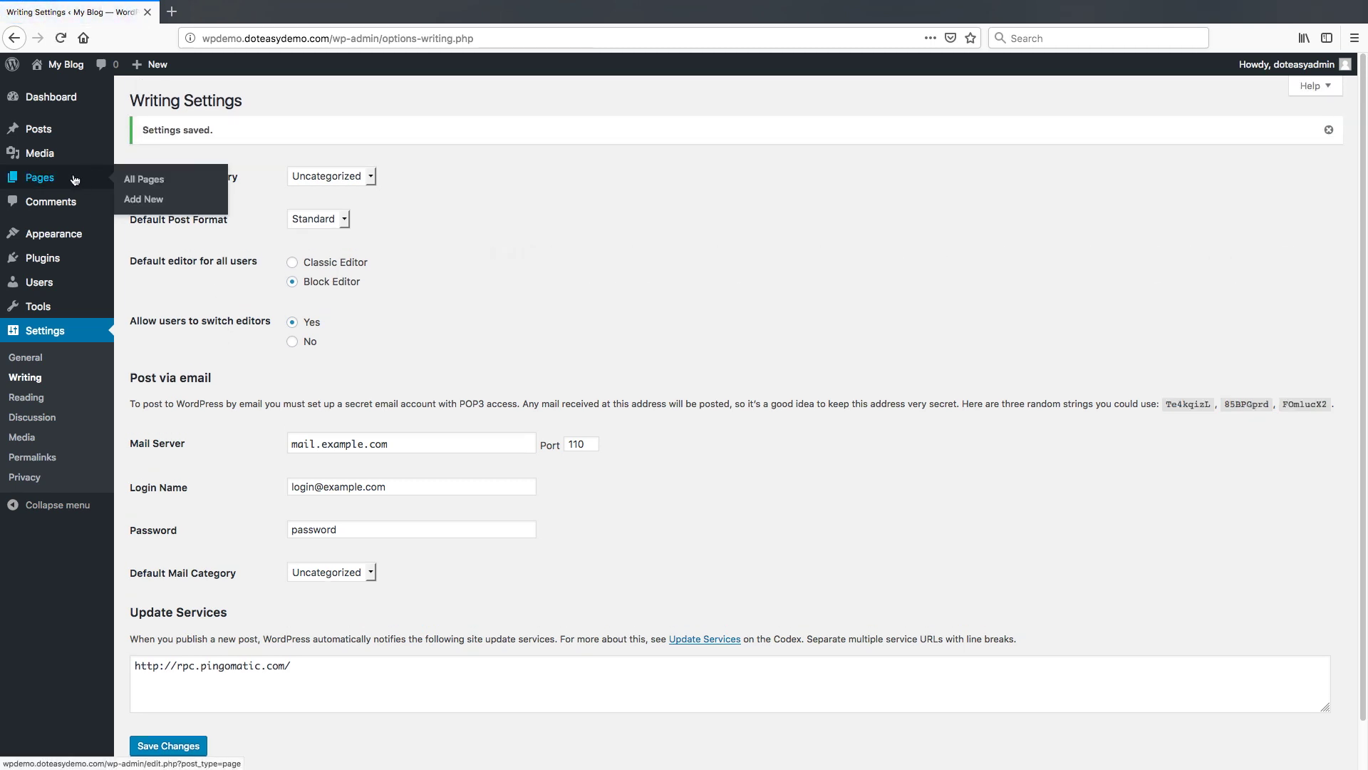
{"action": "left_click", "coordinate": [142, 202]}
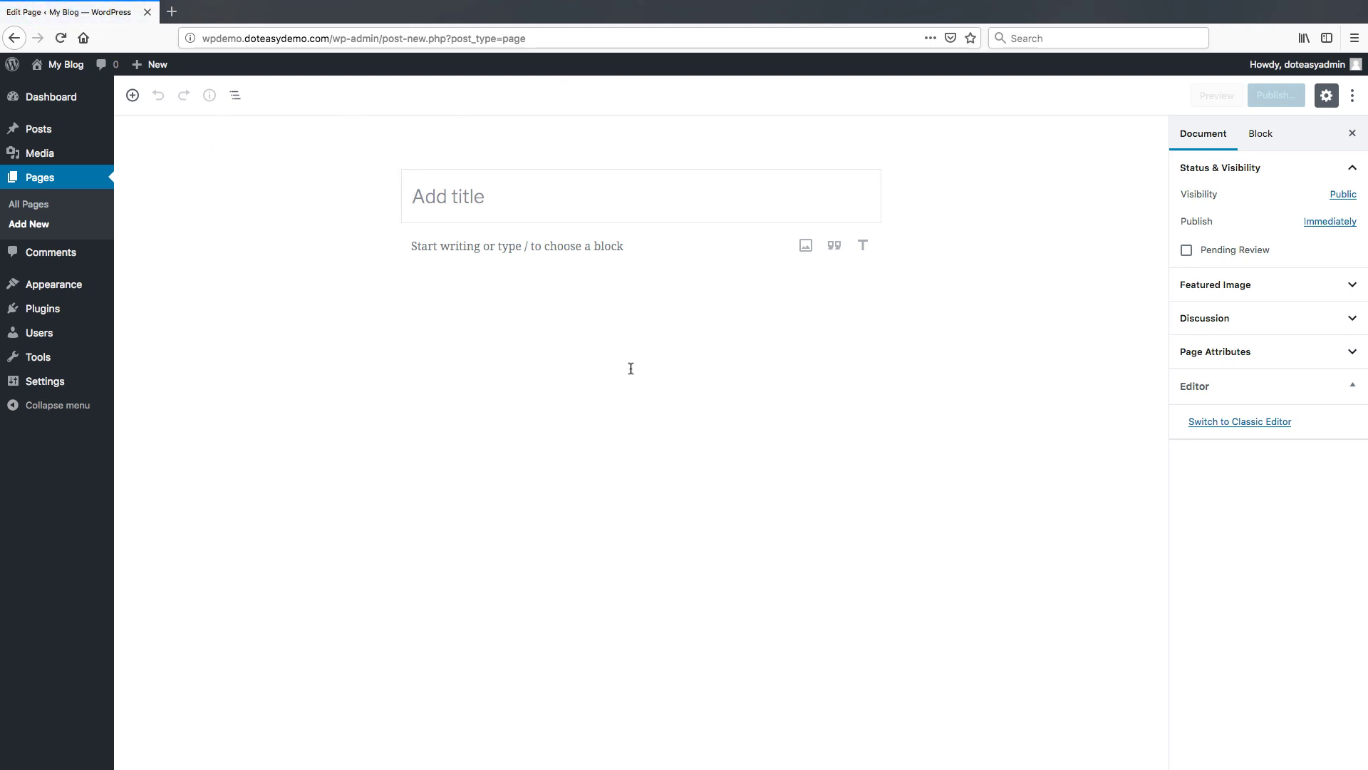
{"action": "left_click", "coordinate": [434, 181]}
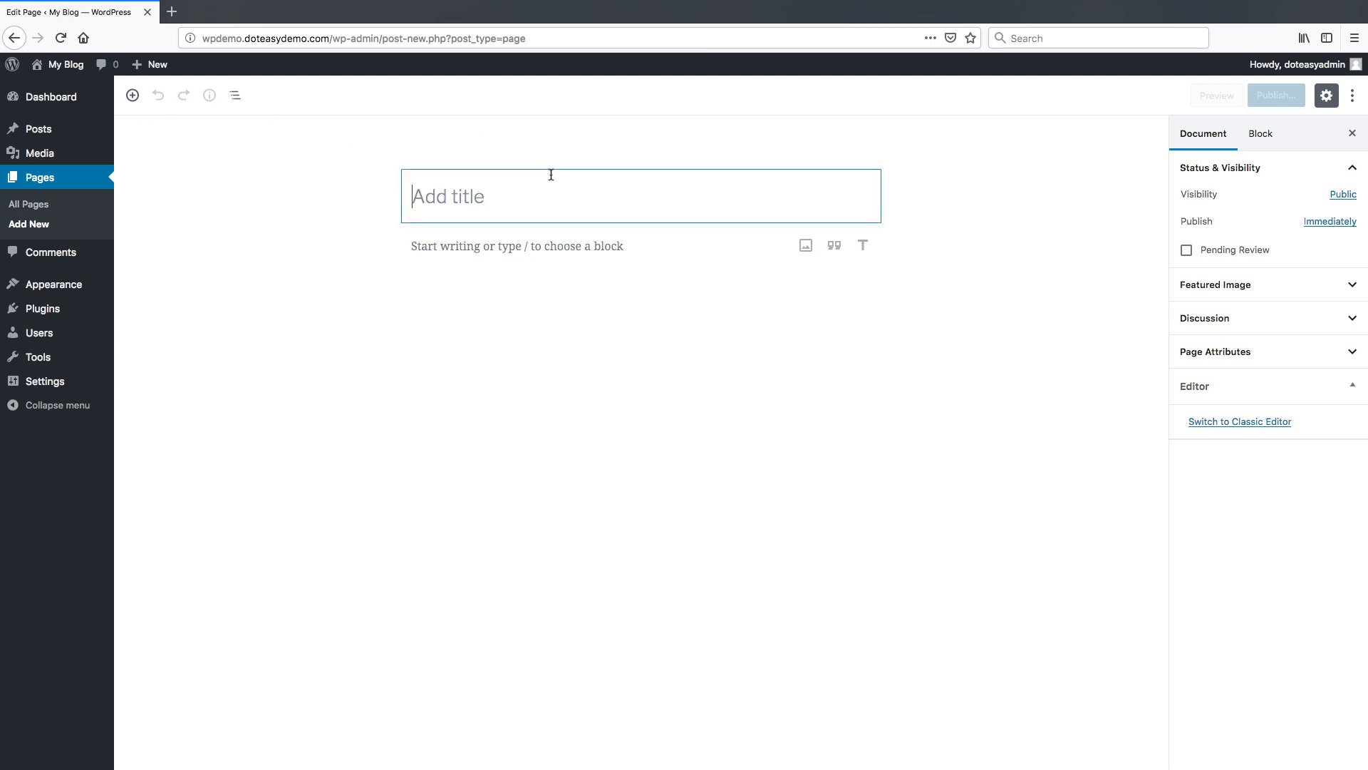
{"action": "type", "text": "TEst"}
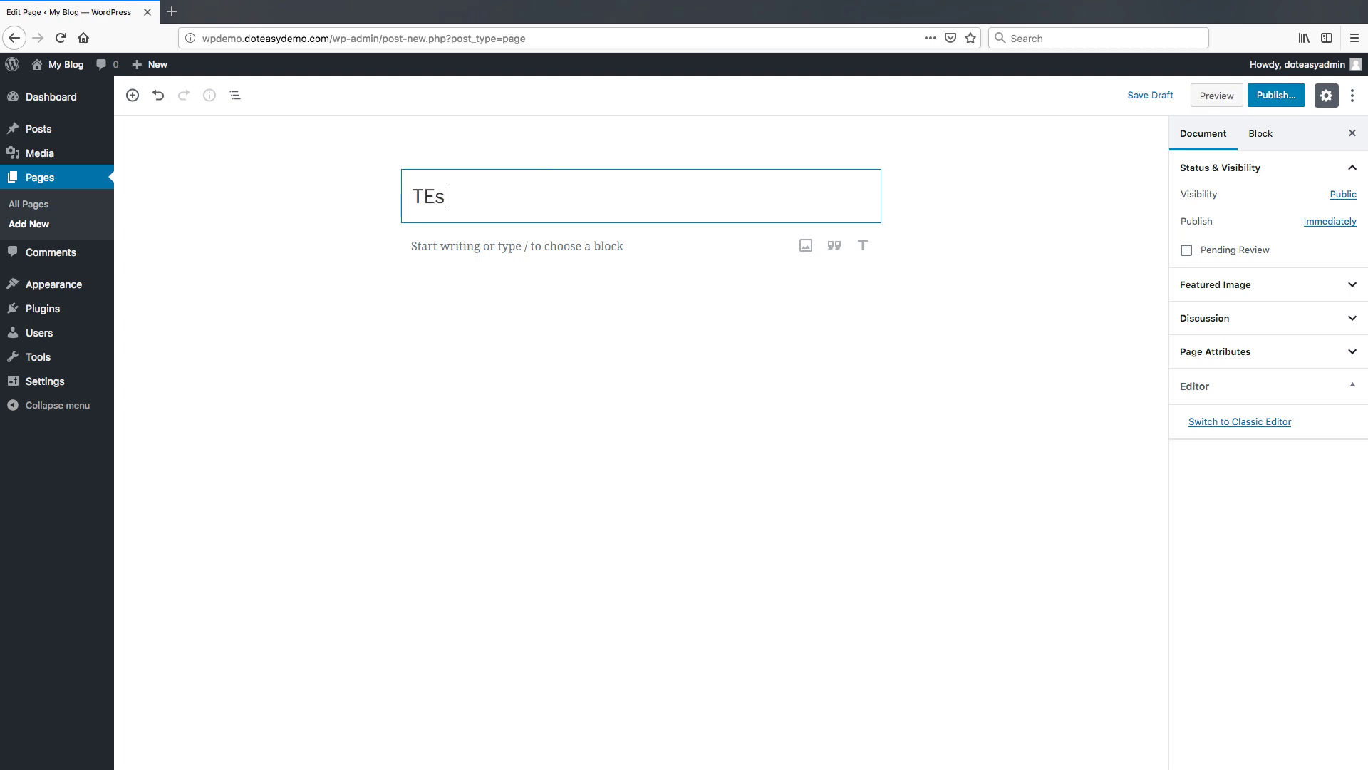
{"action": "key", "text": "BackSpace"}
{"action": "key", "text": "BackSpace"}
{"action": "key", "text": "BackSpace"}
{"action": "type", "text": "est Title"}
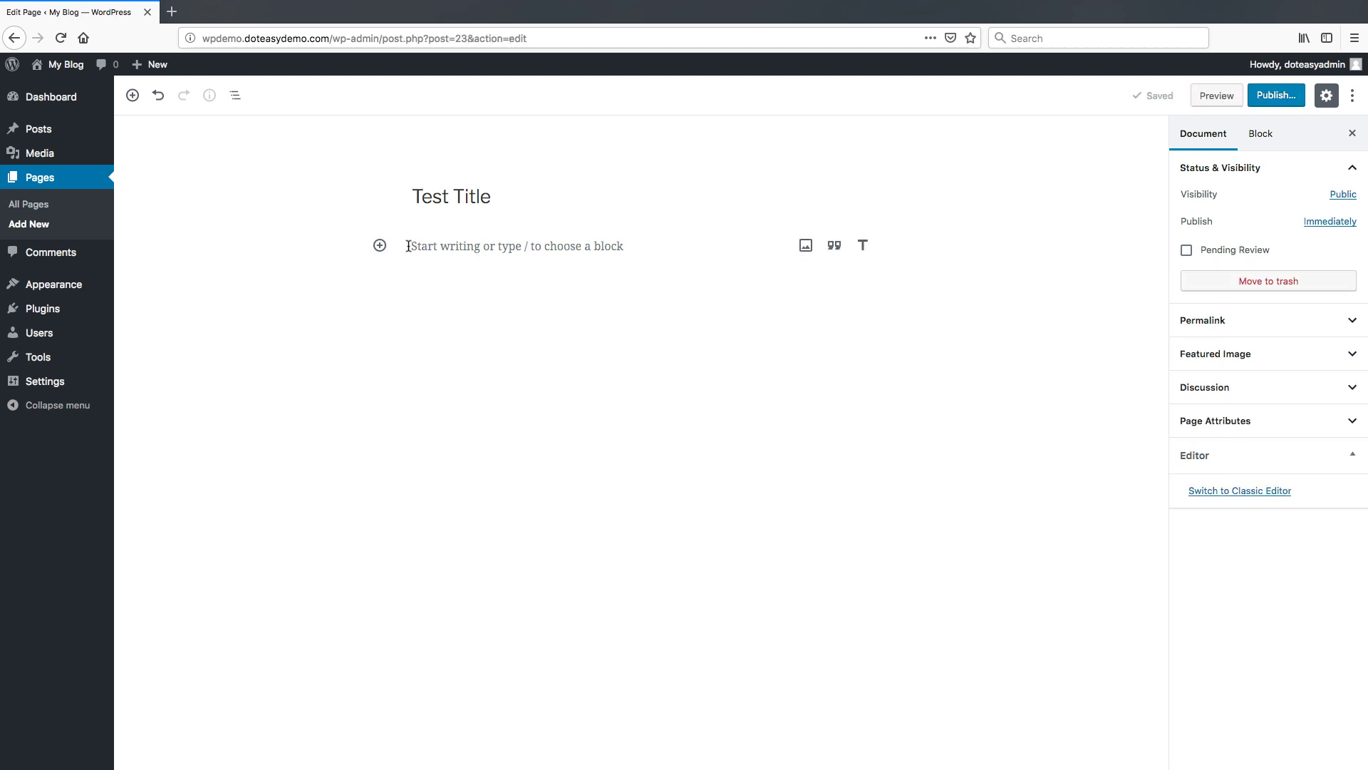
- Look through the Embeds and Formatting categories of blocks available for the page content
{"action": "left_click", "coordinate": [381, 246]}
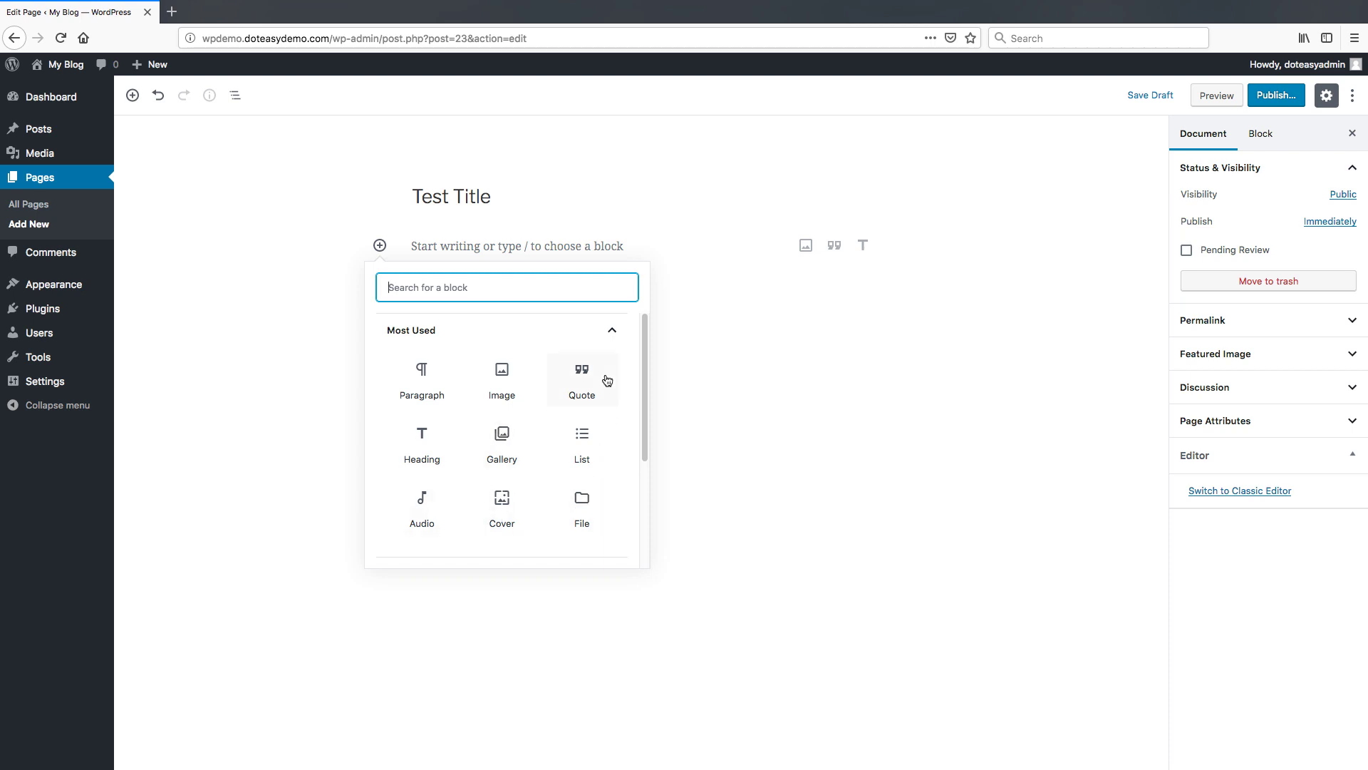
{"action": "left_click", "coordinate": [613, 331]}
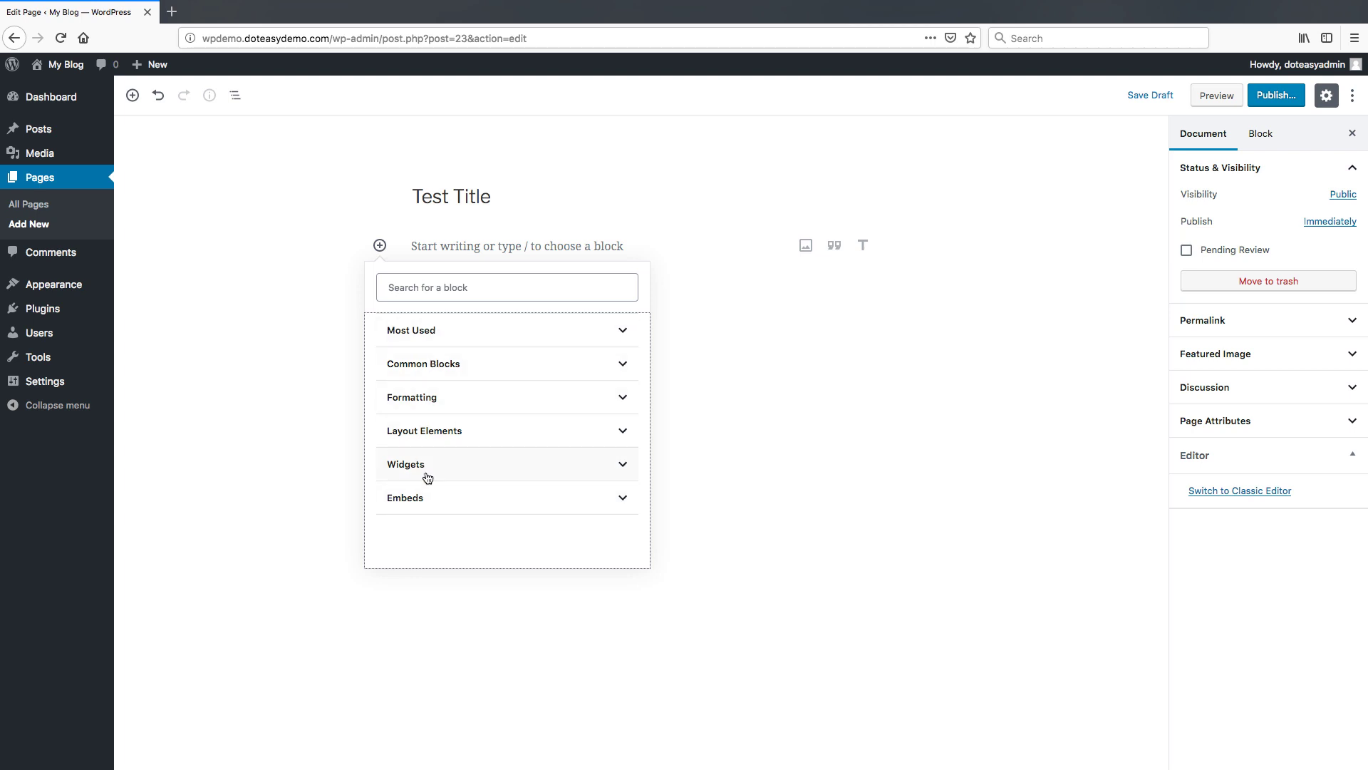
{"action": "left_click", "coordinate": [621, 501]}
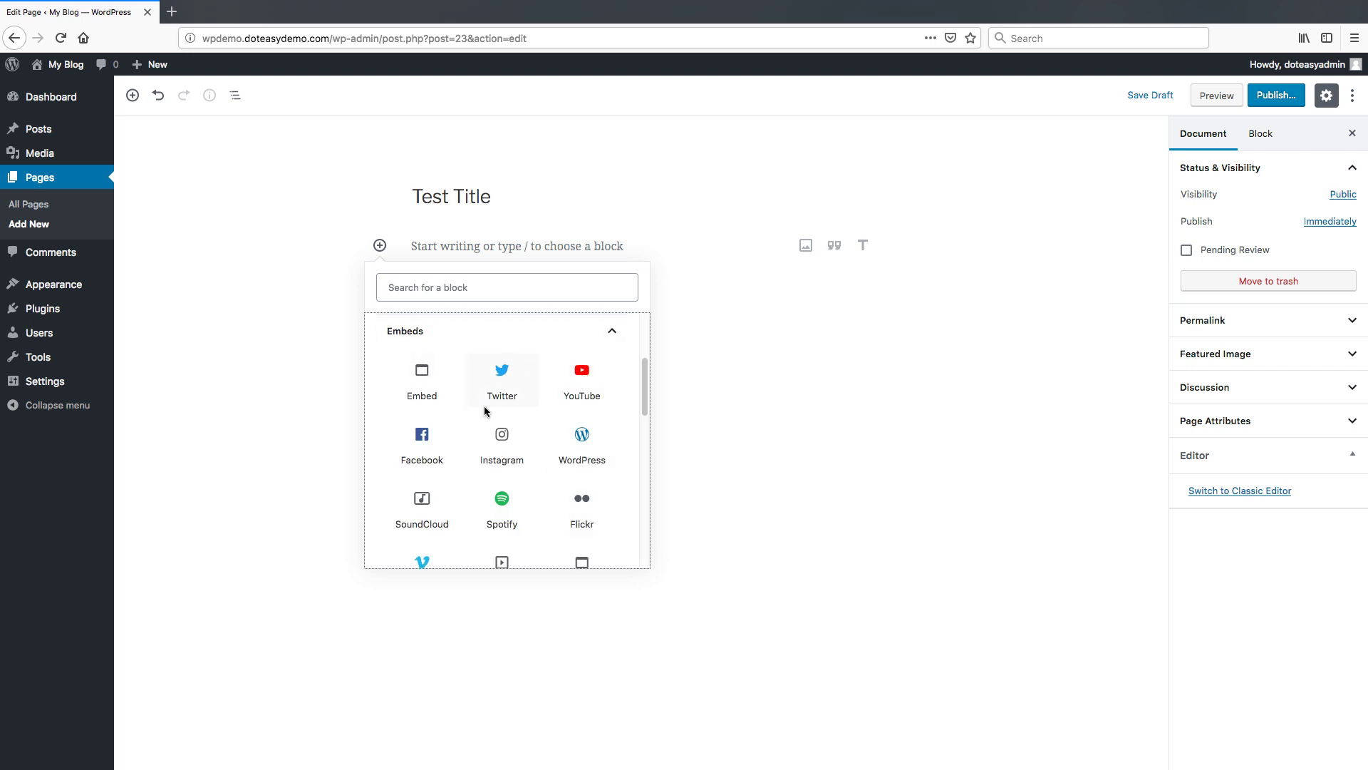
{"action": "left_click", "coordinate": [611, 332]}
{"action": "left_click", "coordinate": [616, 403]}
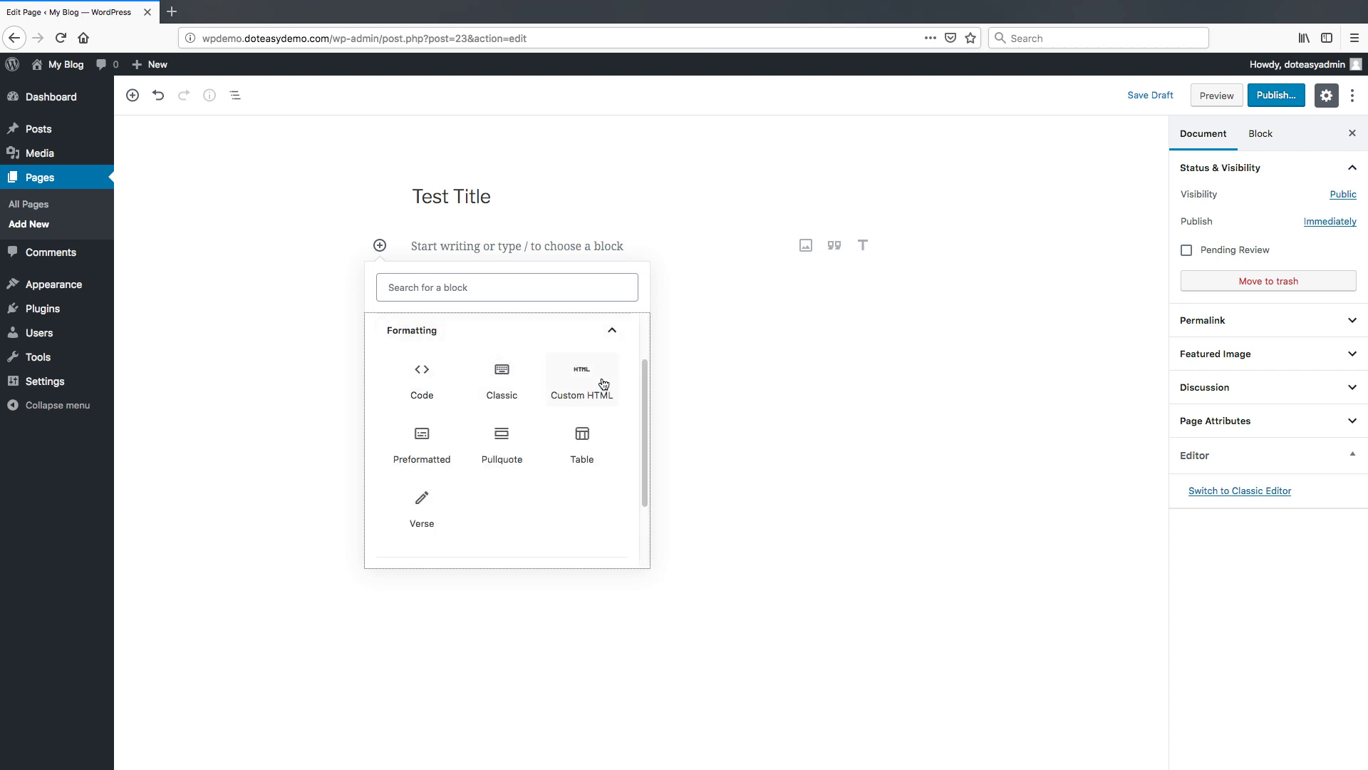
{"action": "left_click", "coordinate": [612, 333]}
- Add a Paragraph block from Common Blocks with the text "Test paragraph" and check its additional block options
{"action": "left_click", "coordinate": [622, 363]}
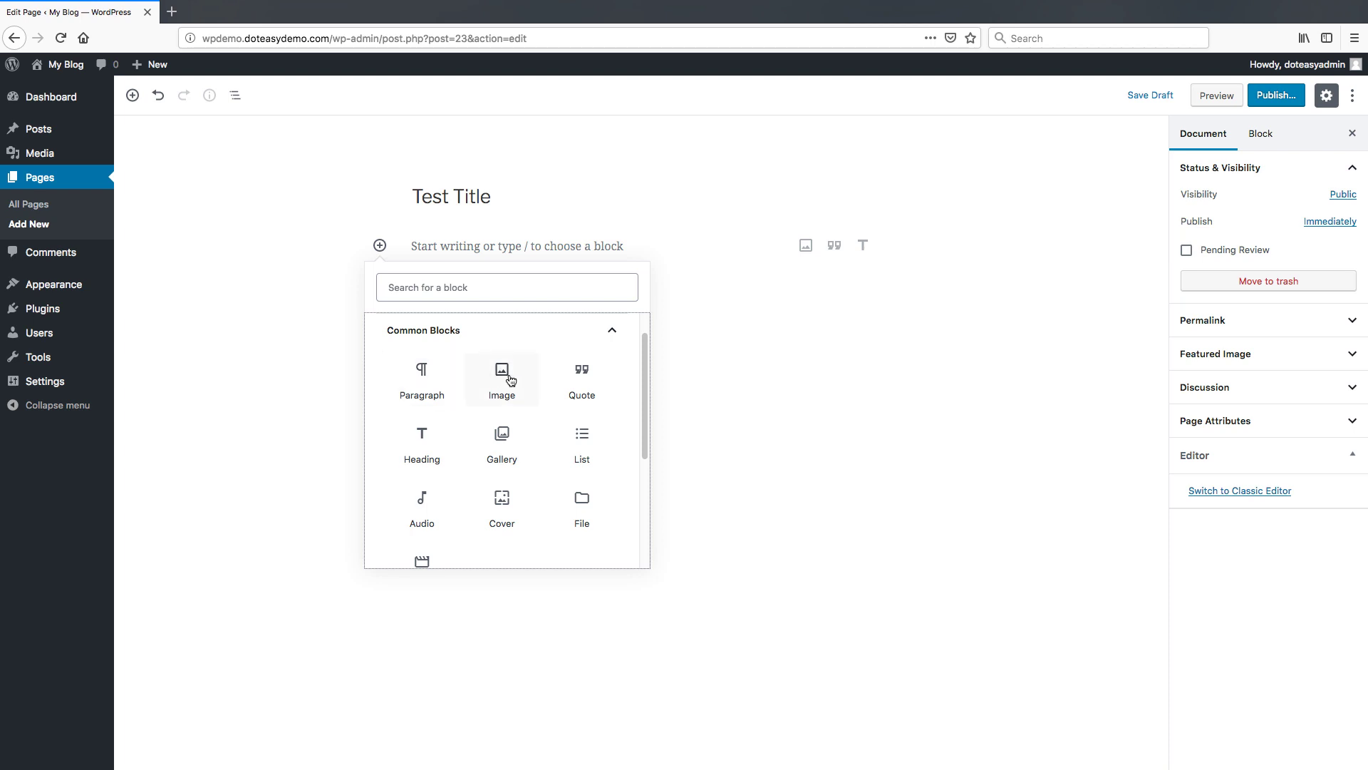
{"action": "left_click", "coordinate": [433, 379]}
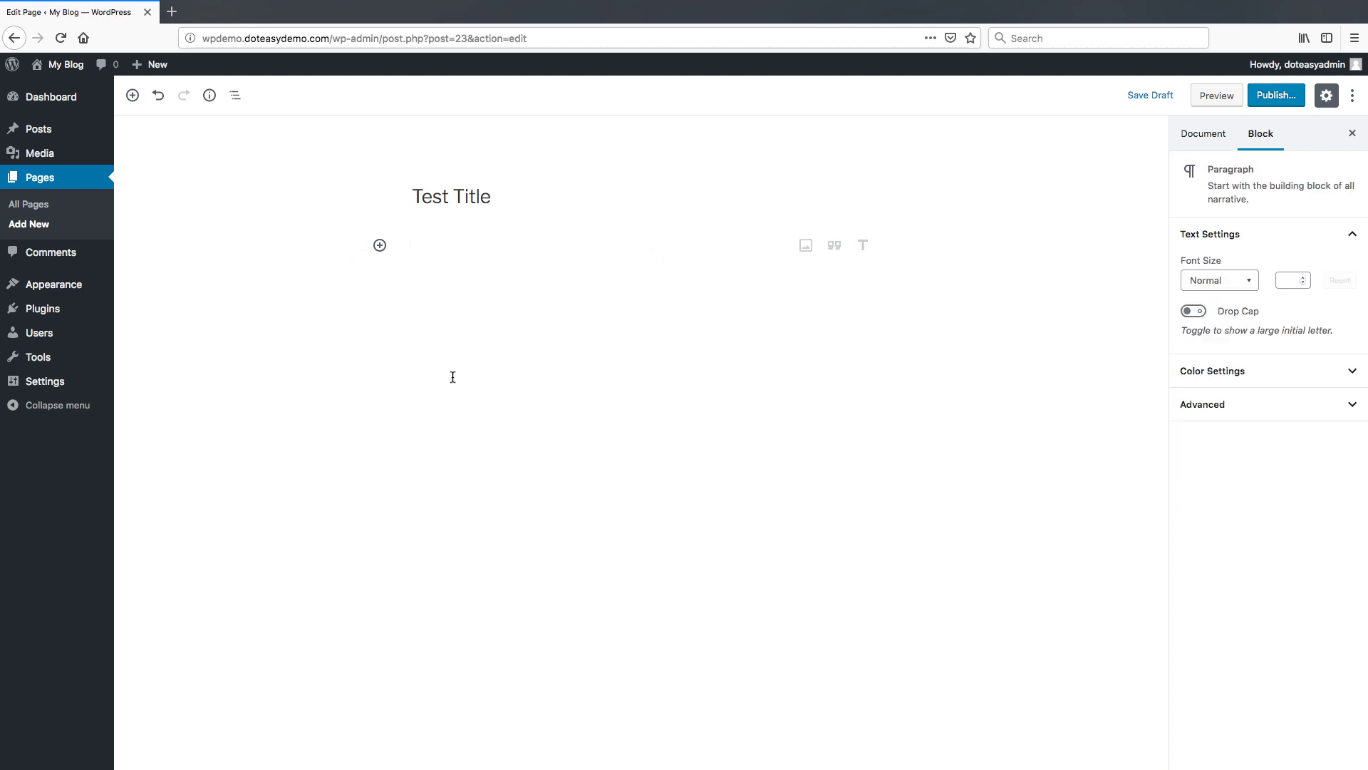
{"action": "type", "text": "Test paragraph"}
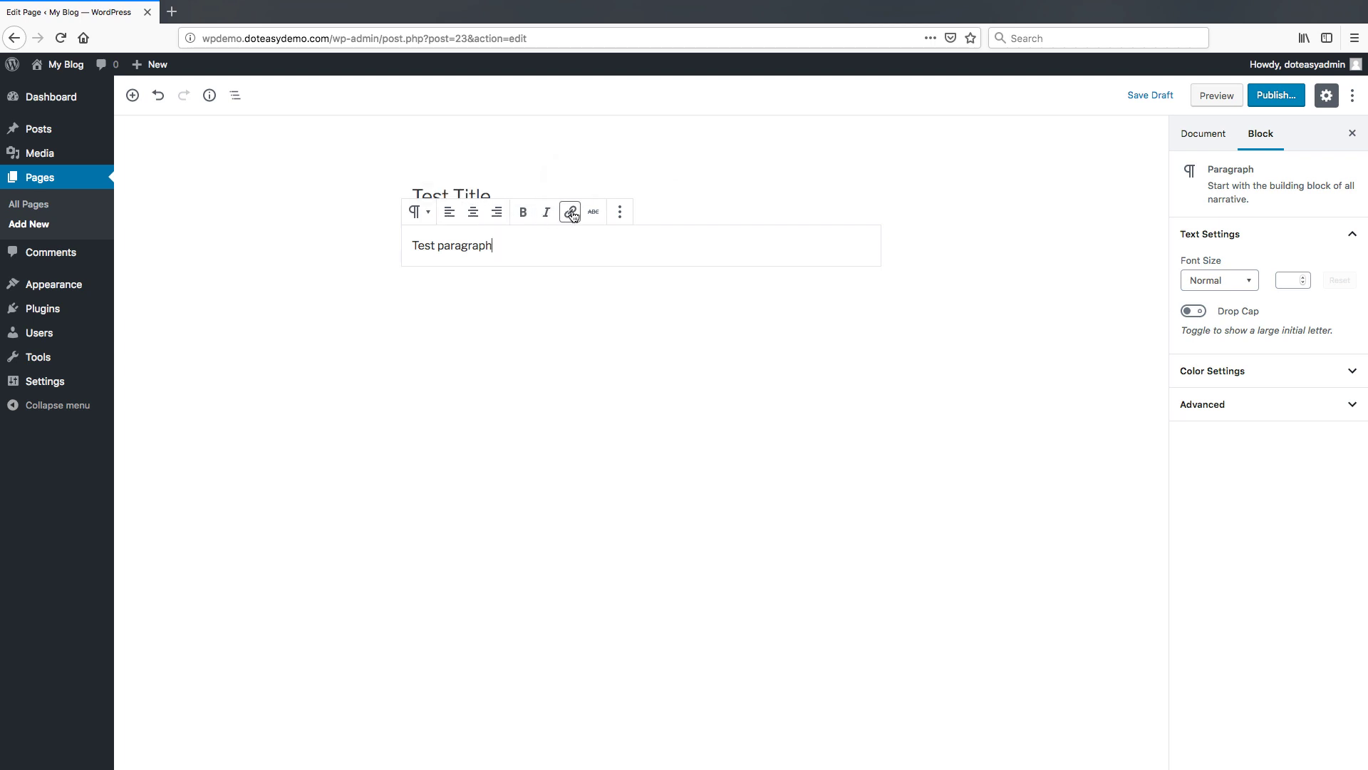
{"action": "left_click", "coordinate": [617, 216]}
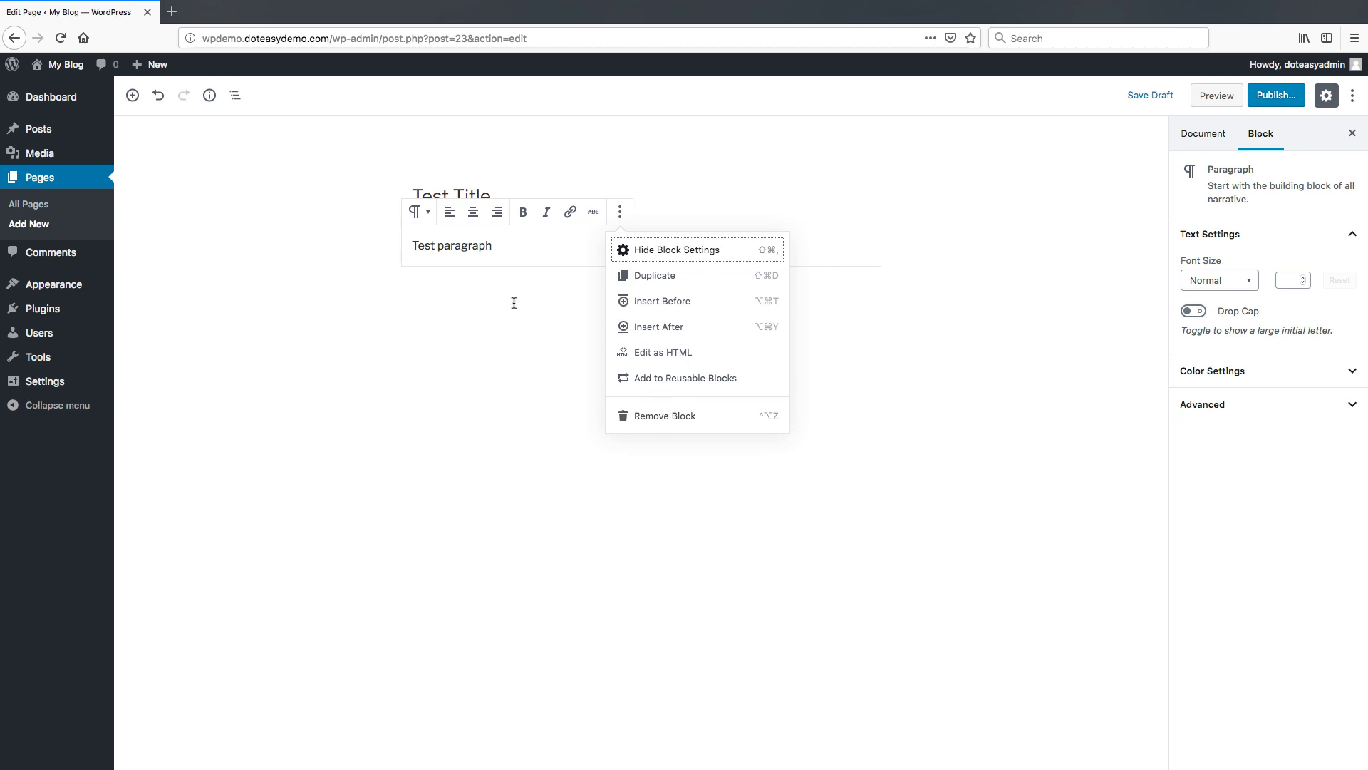
{"action": "left_click", "coordinate": [520, 254]}
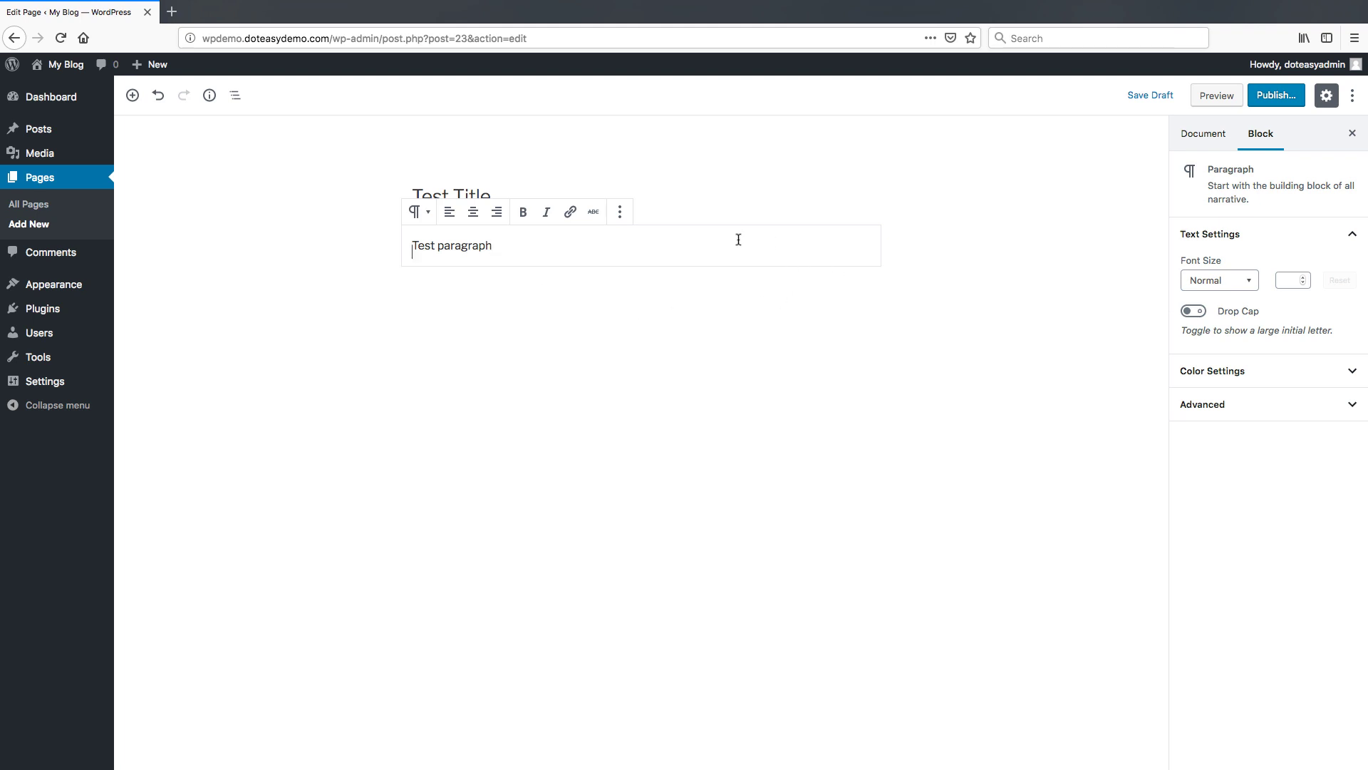
- Insert an Image block after the paragraph, using DE_Logo.jpeg from the Media Library
{"action": "left_click", "coordinate": [131, 96]}
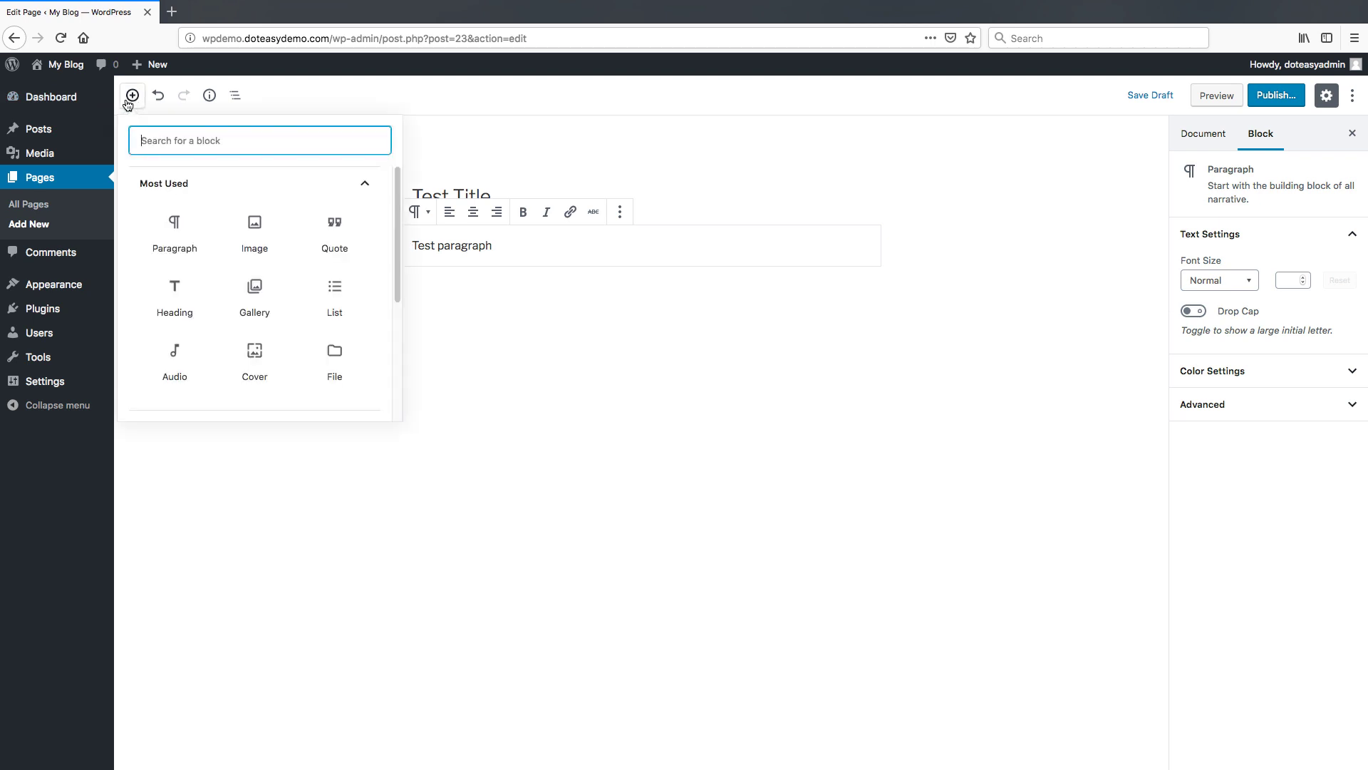
{"action": "left_click", "coordinate": [258, 228]}
{"action": "left_click", "coordinate": [644, 365]}
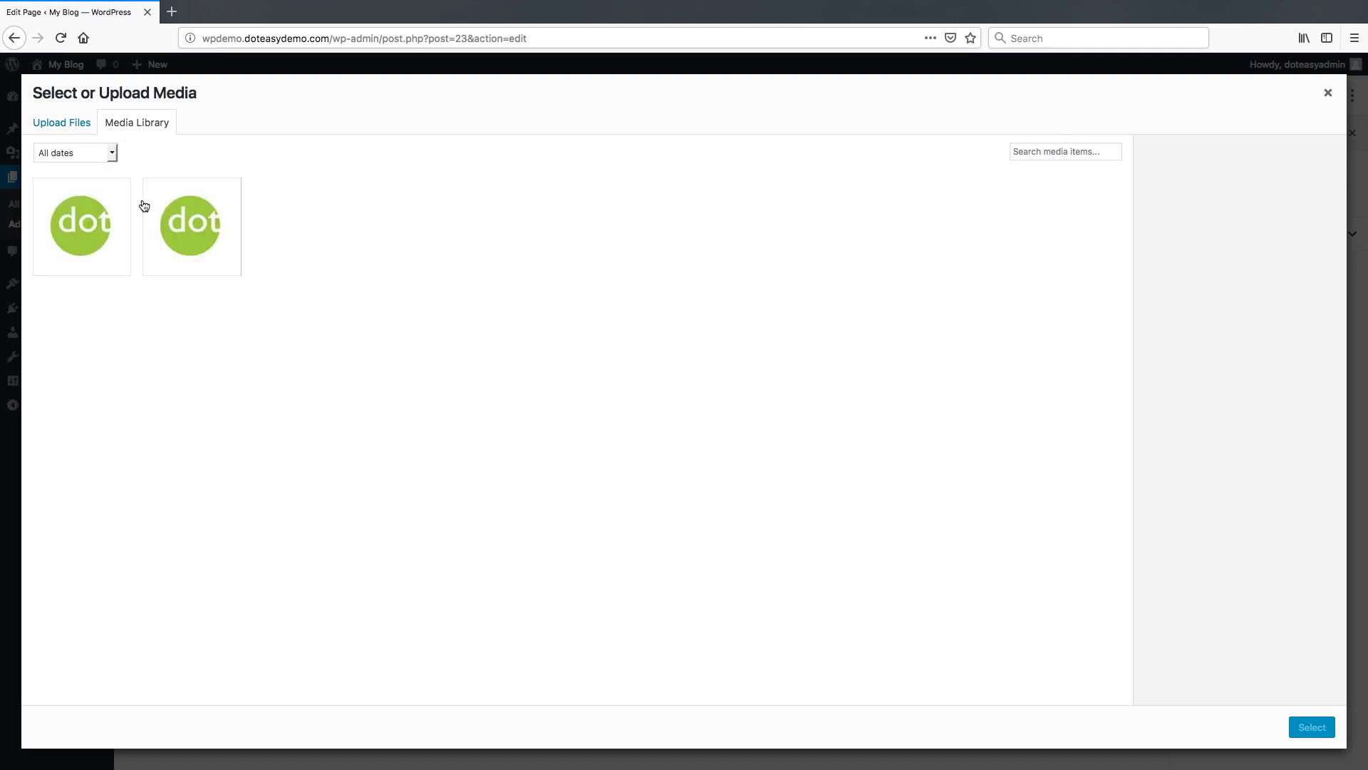
{"action": "left_click", "coordinate": [97, 215]}
{"action": "left_click", "coordinate": [105, 222]}
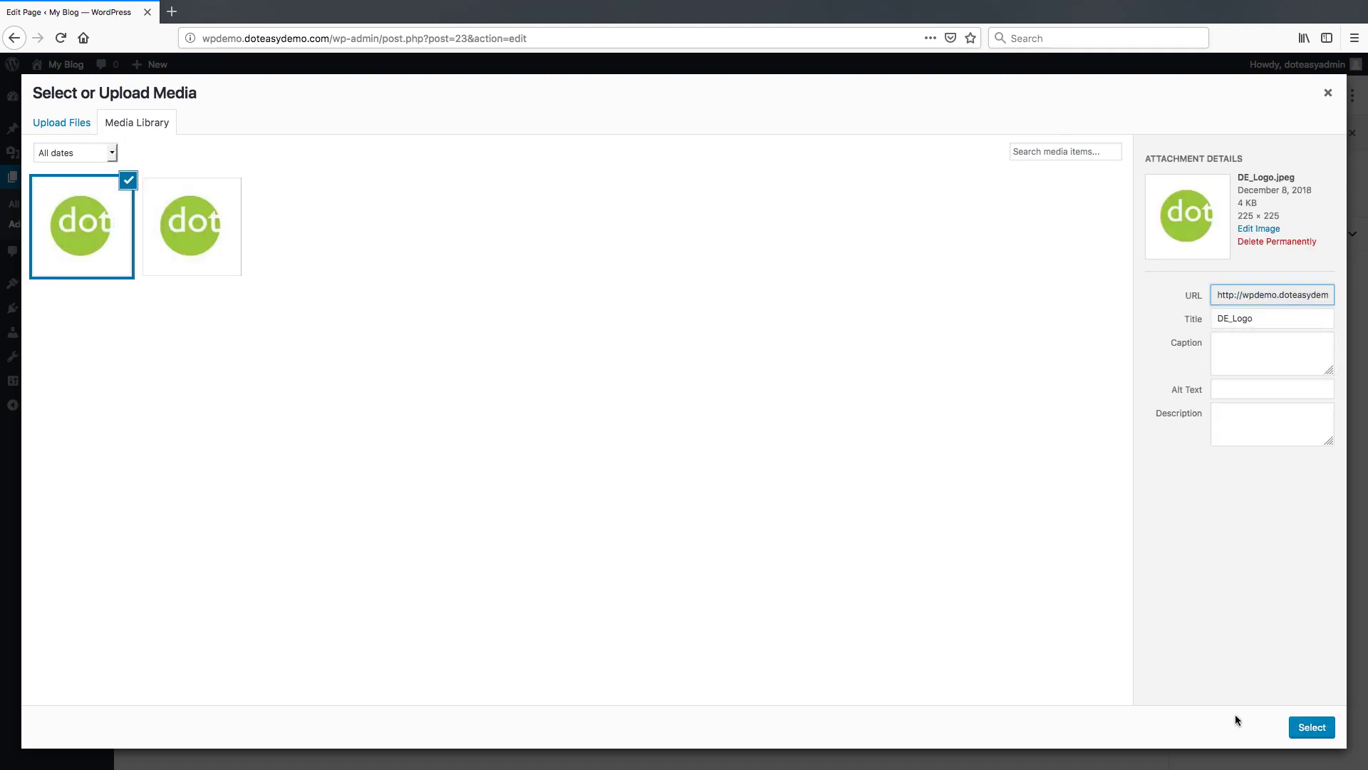
{"action": "left_click", "coordinate": [1321, 737]}
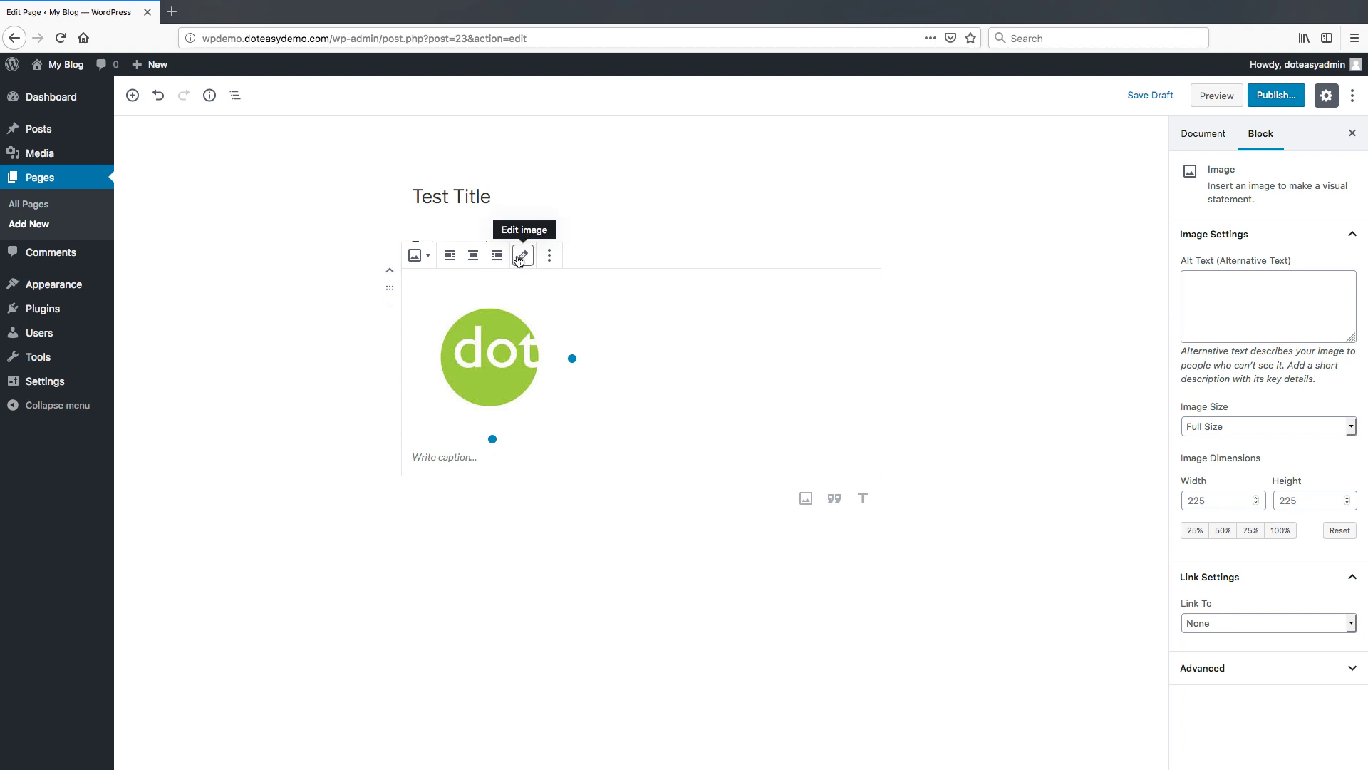
- Enlarge the logo image to about 281 × 281 and give it the caption "Test caption"
{"action": "left_click_drag", "start_coordinate": [572, 360], "coordinate": [603, 360]}
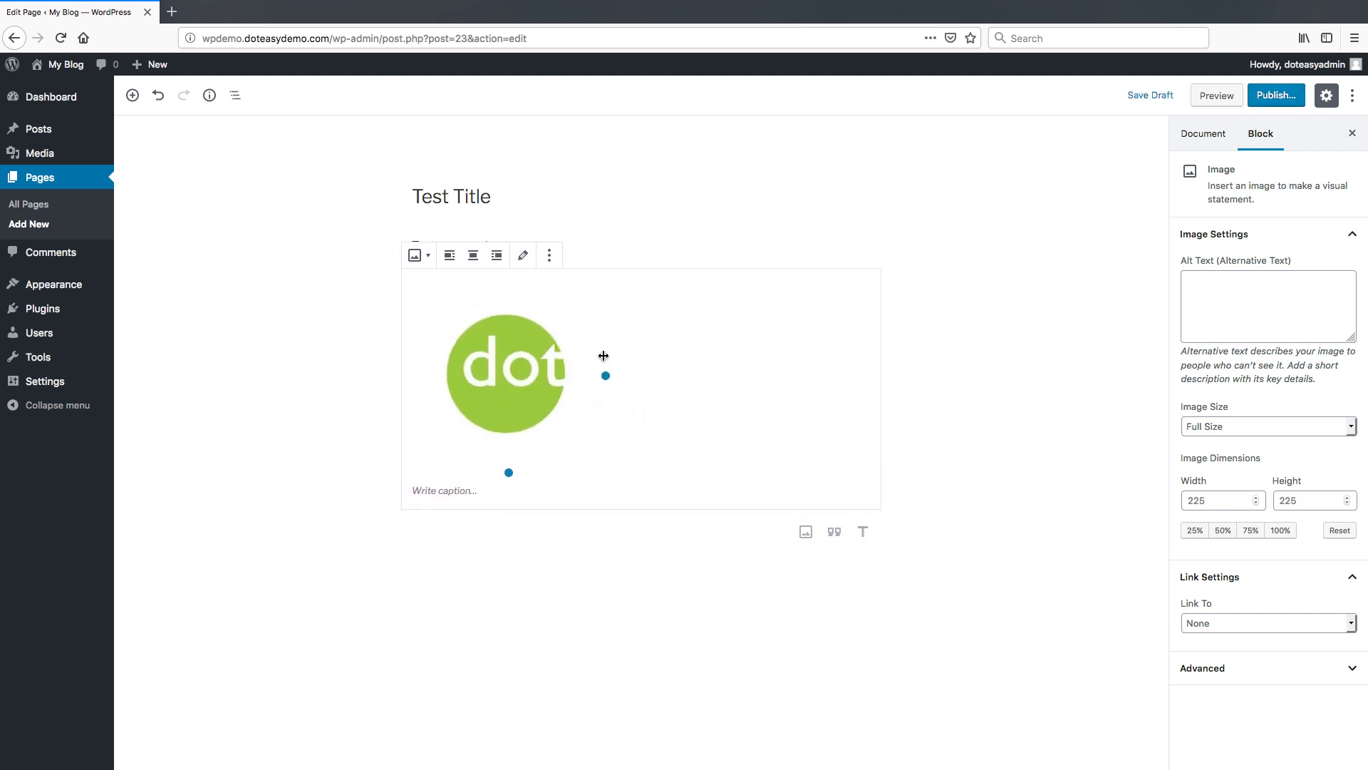
{"action": "left_click_drag", "start_coordinate": [508, 469], "coordinate": [600, 461]}
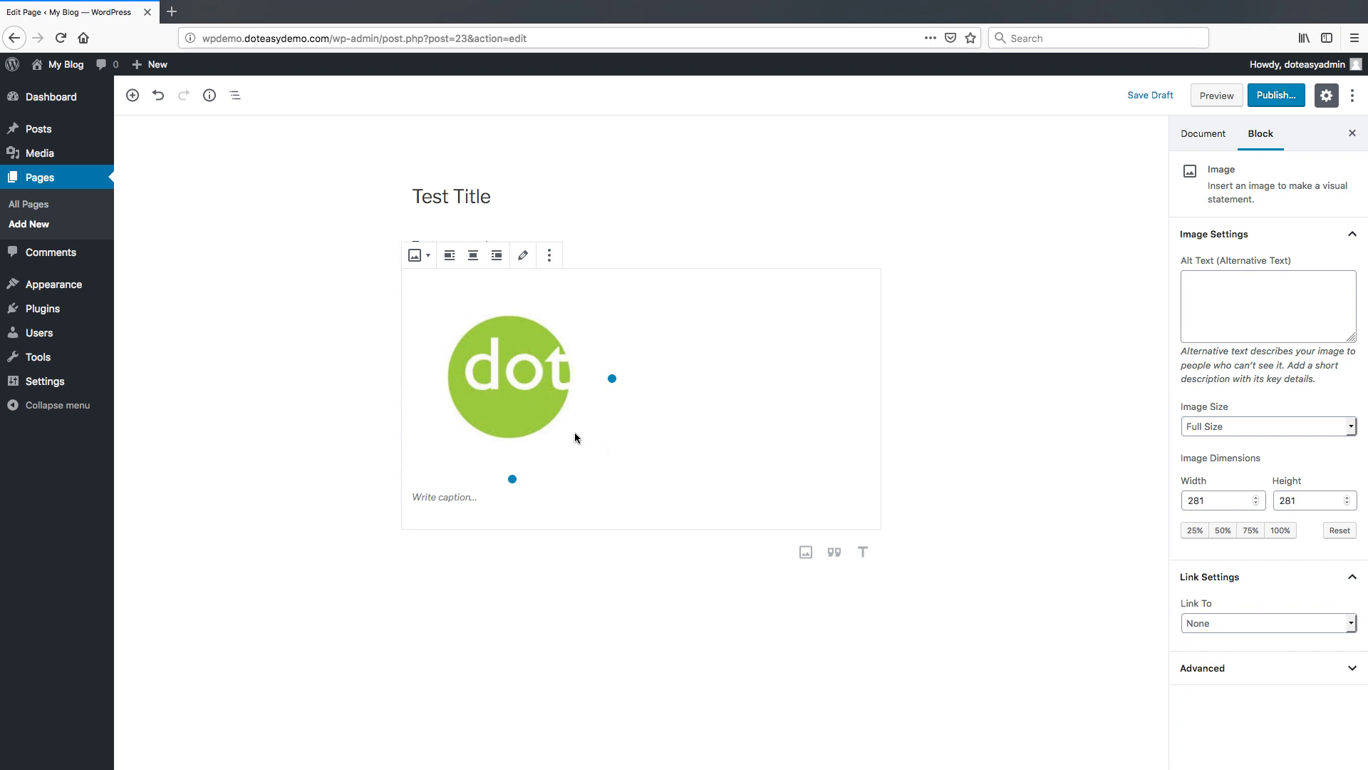
{"action": "left_click", "coordinate": [469, 514]}
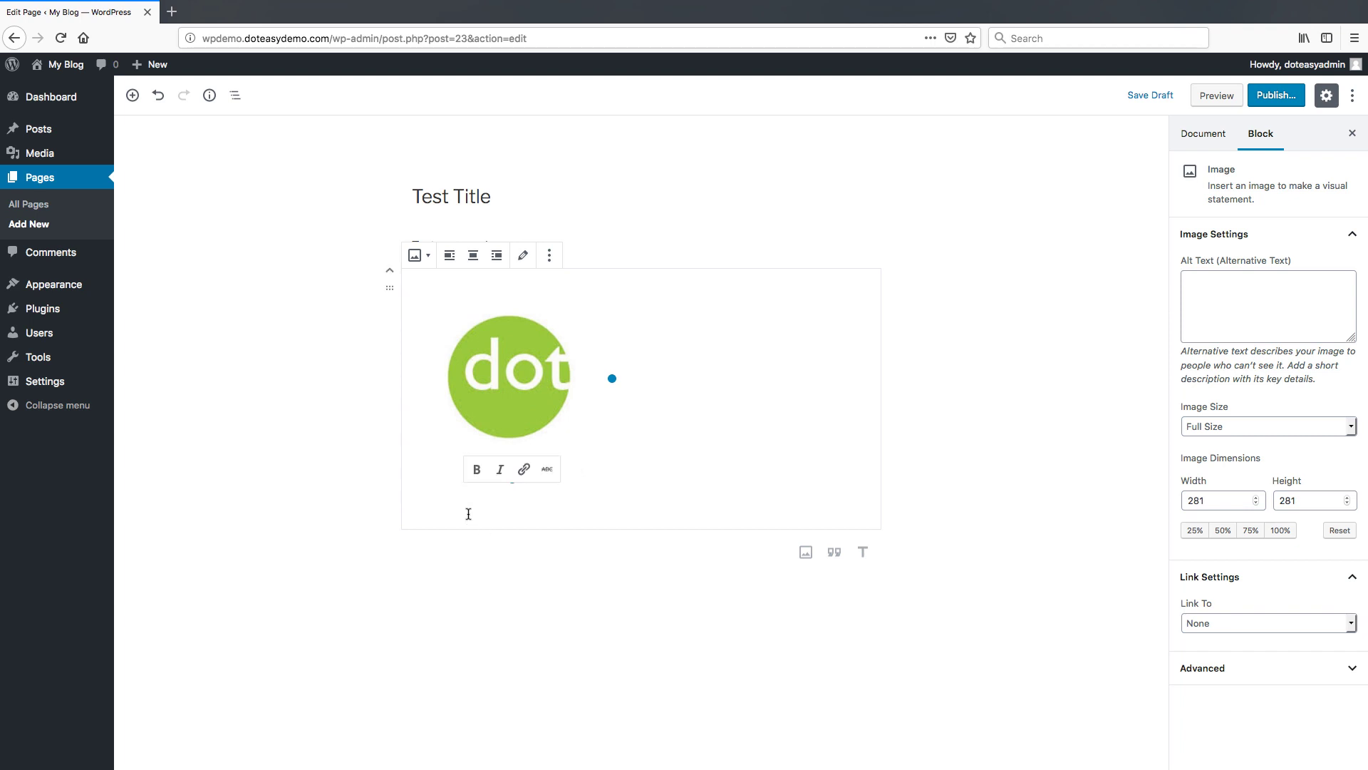
{"action": "type", "text": "TEst"}
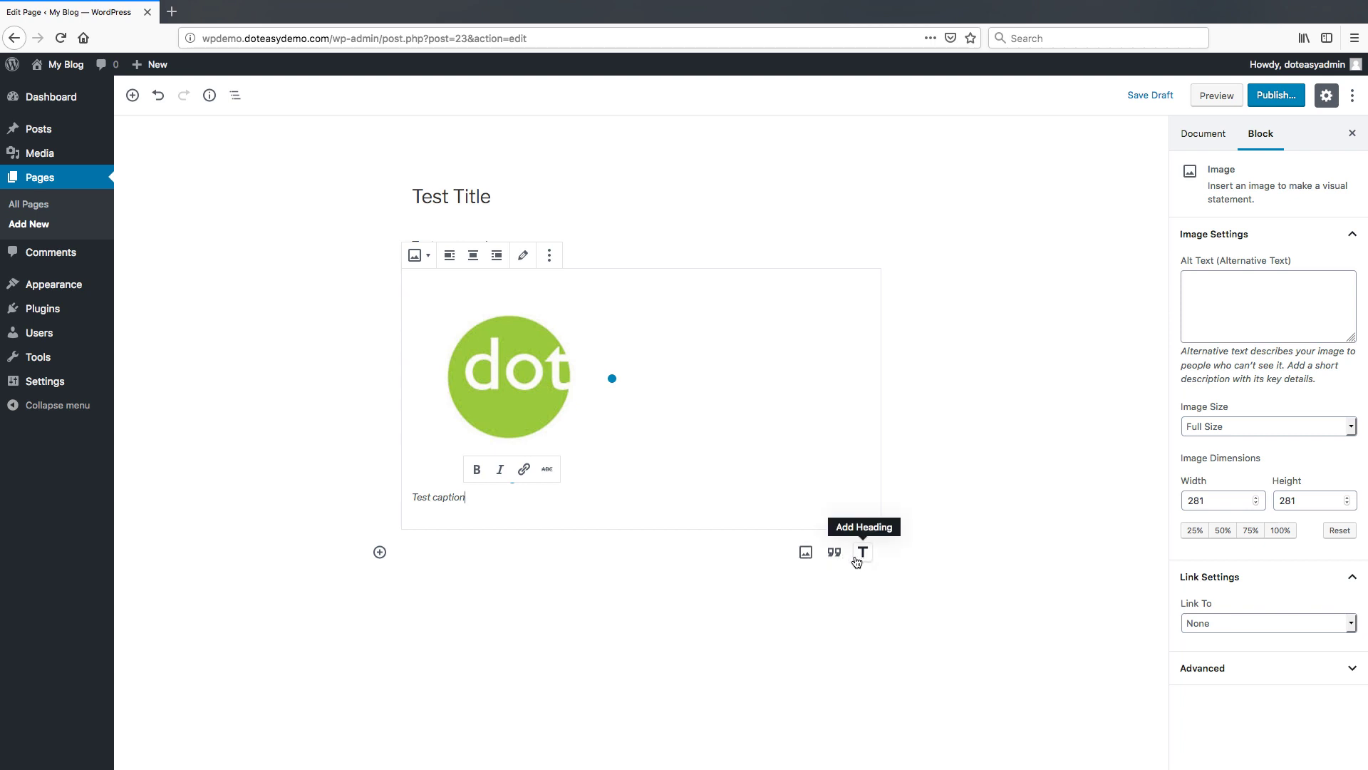
{"action": "left_click", "coordinate": [1049, 370]}
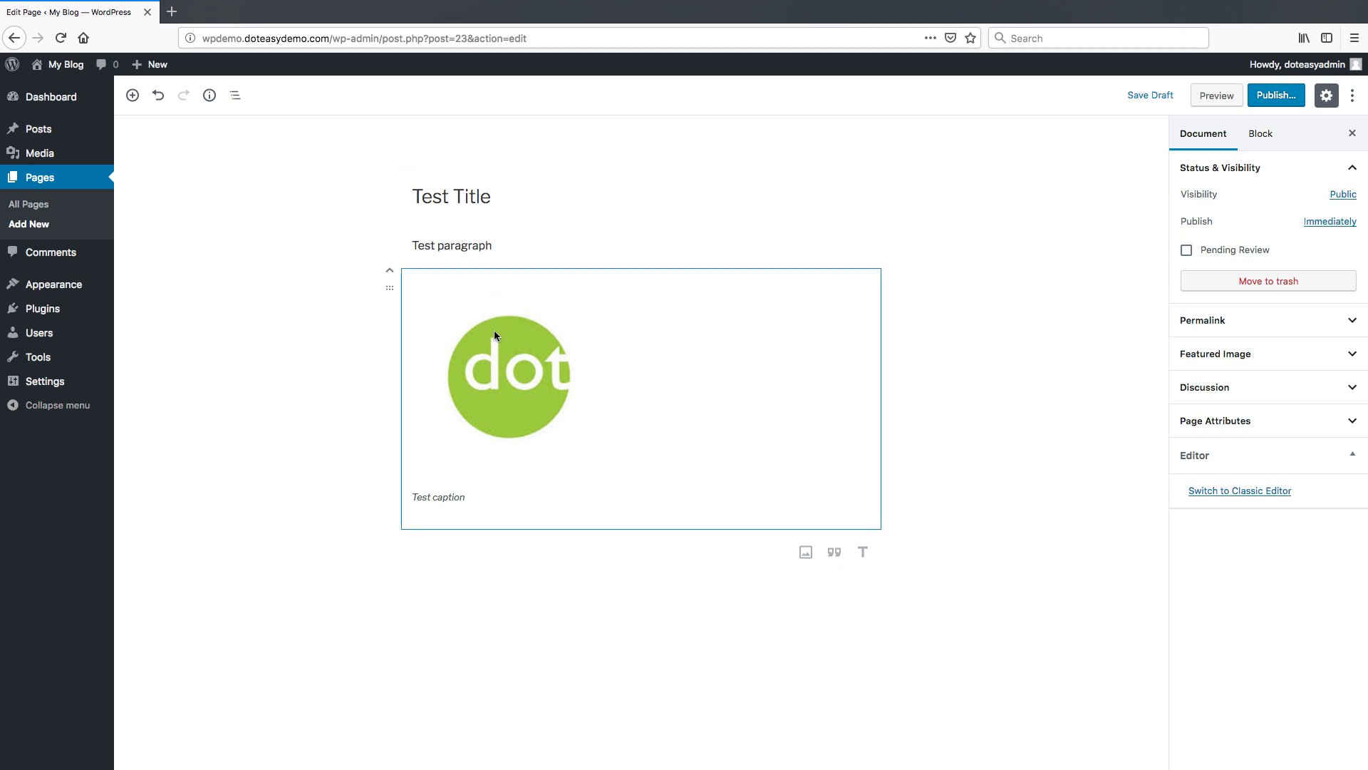
- Swap the order of the image and paragraph blocks back and forth, finishing with "Test paragraph" below the image
{"action": "left_click", "coordinate": [390, 271]}
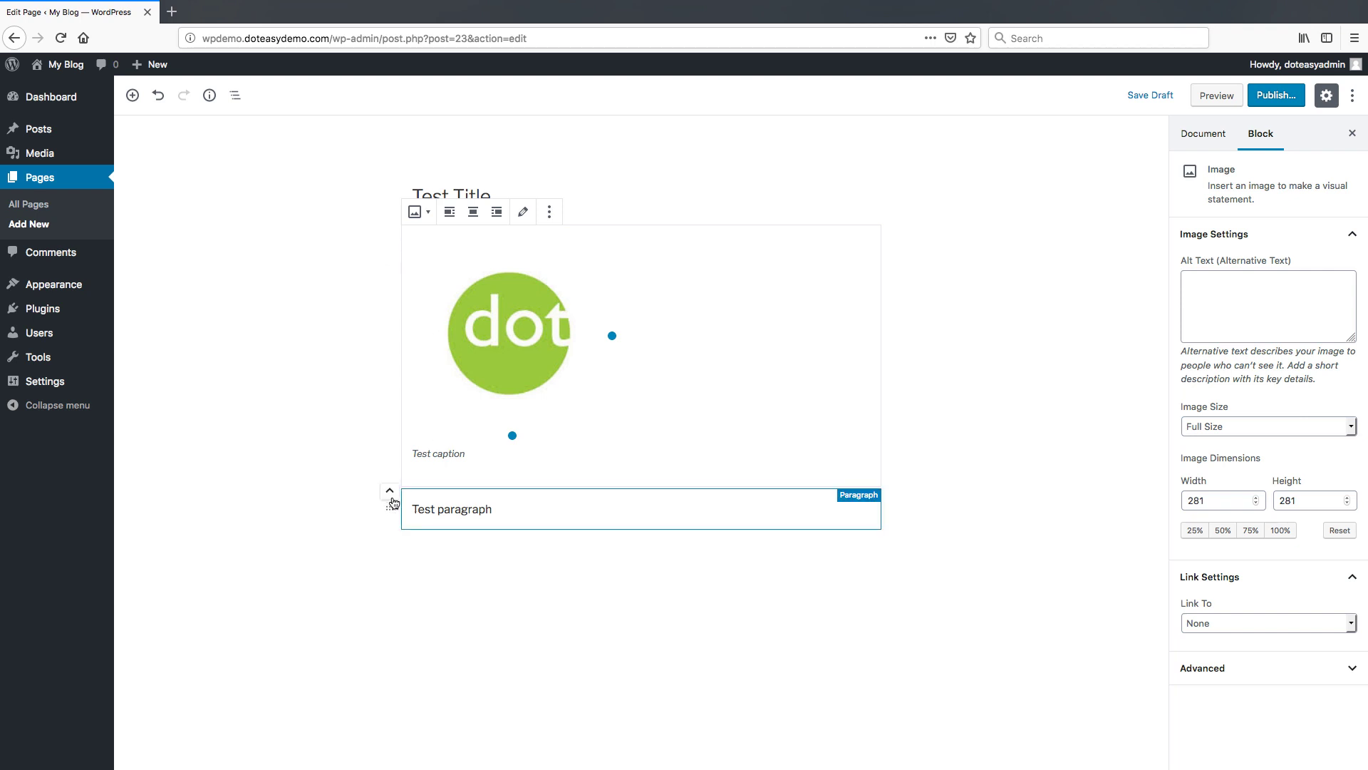
{"action": "left_click", "coordinate": [391, 496]}
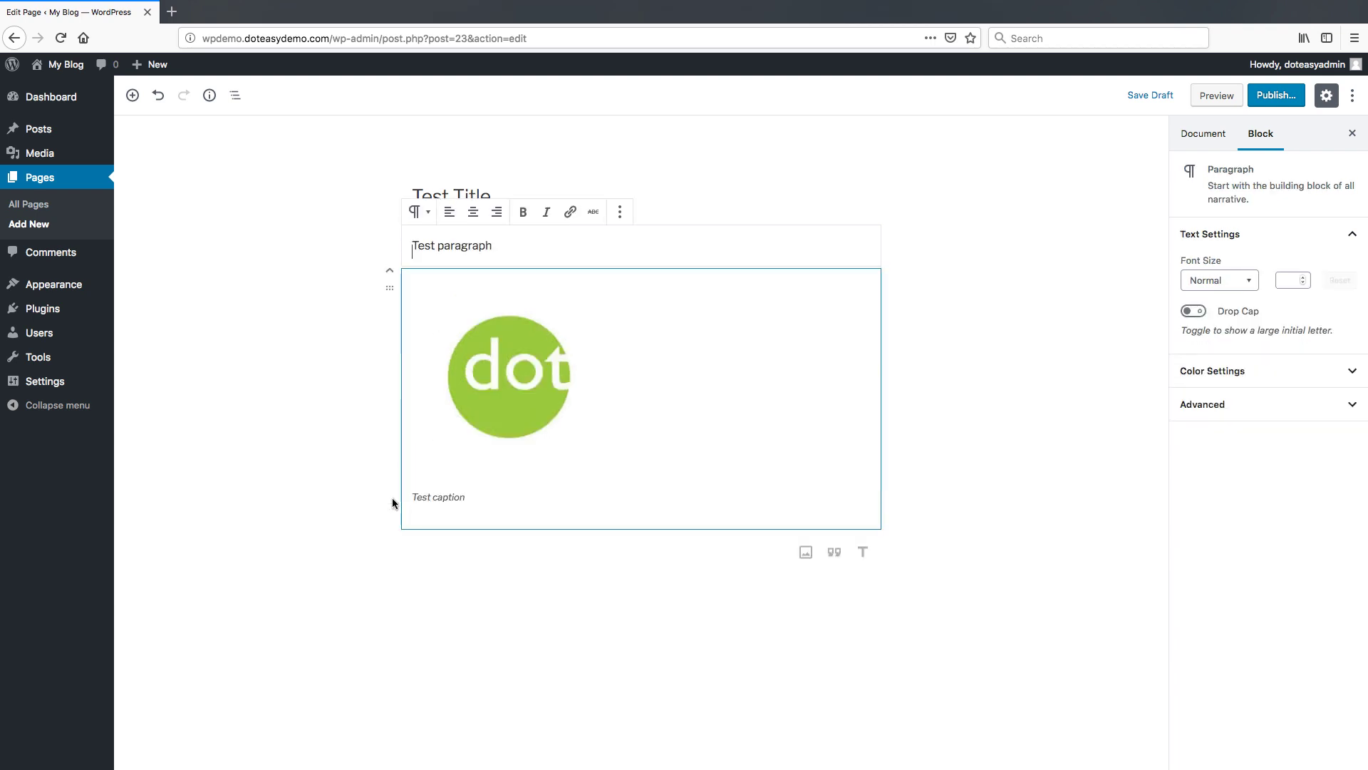
{"action": "left_click", "coordinate": [391, 292]}
{"action": "left_click_drag", "start_coordinate": [391, 292], "coordinate": [428, 577]}
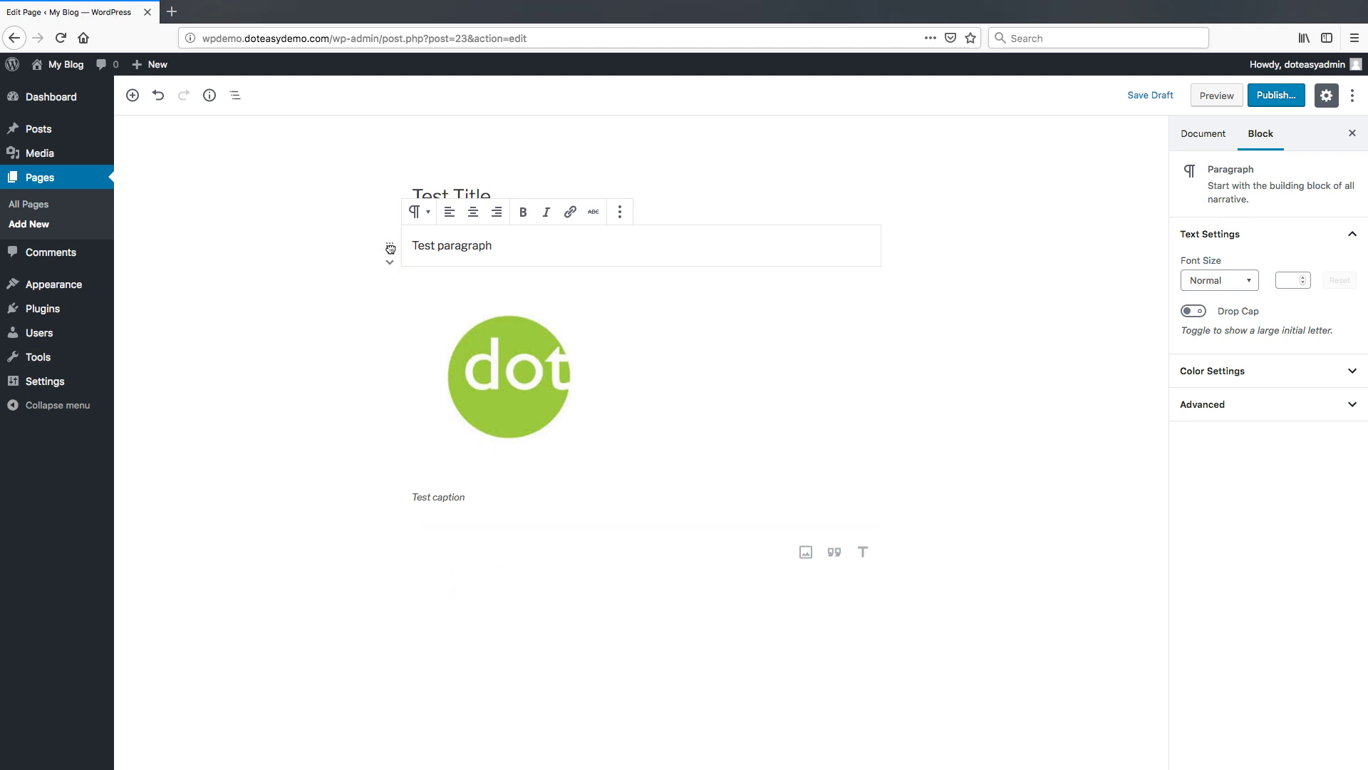
{"action": "left_click_drag", "start_coordinate": [392, 247], "coordinate": [430, 501]}
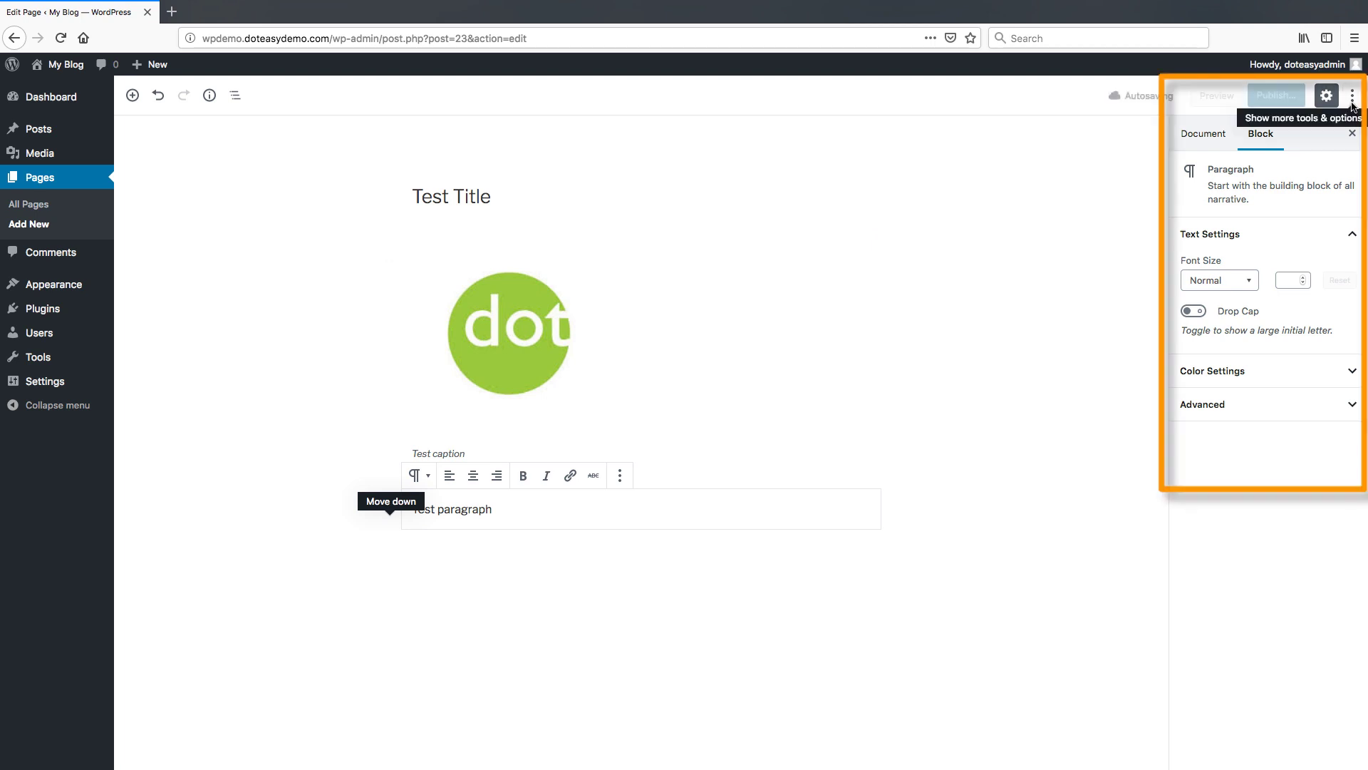
- Switch the page from the Visual Editor to the Code Editor
{"action": "left_click", "coordinate": [1352, 104]}
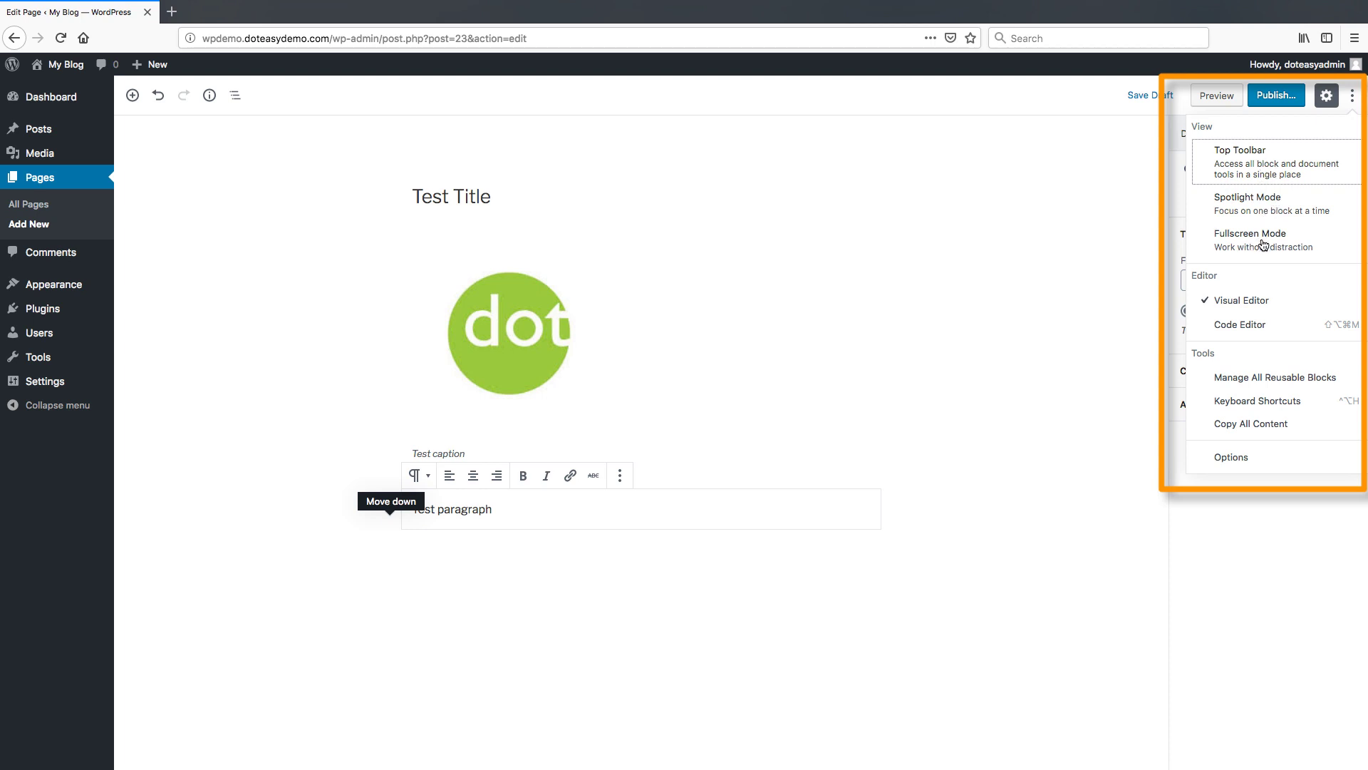
{"action": "left_click", "coordinate": [1238, 327]}
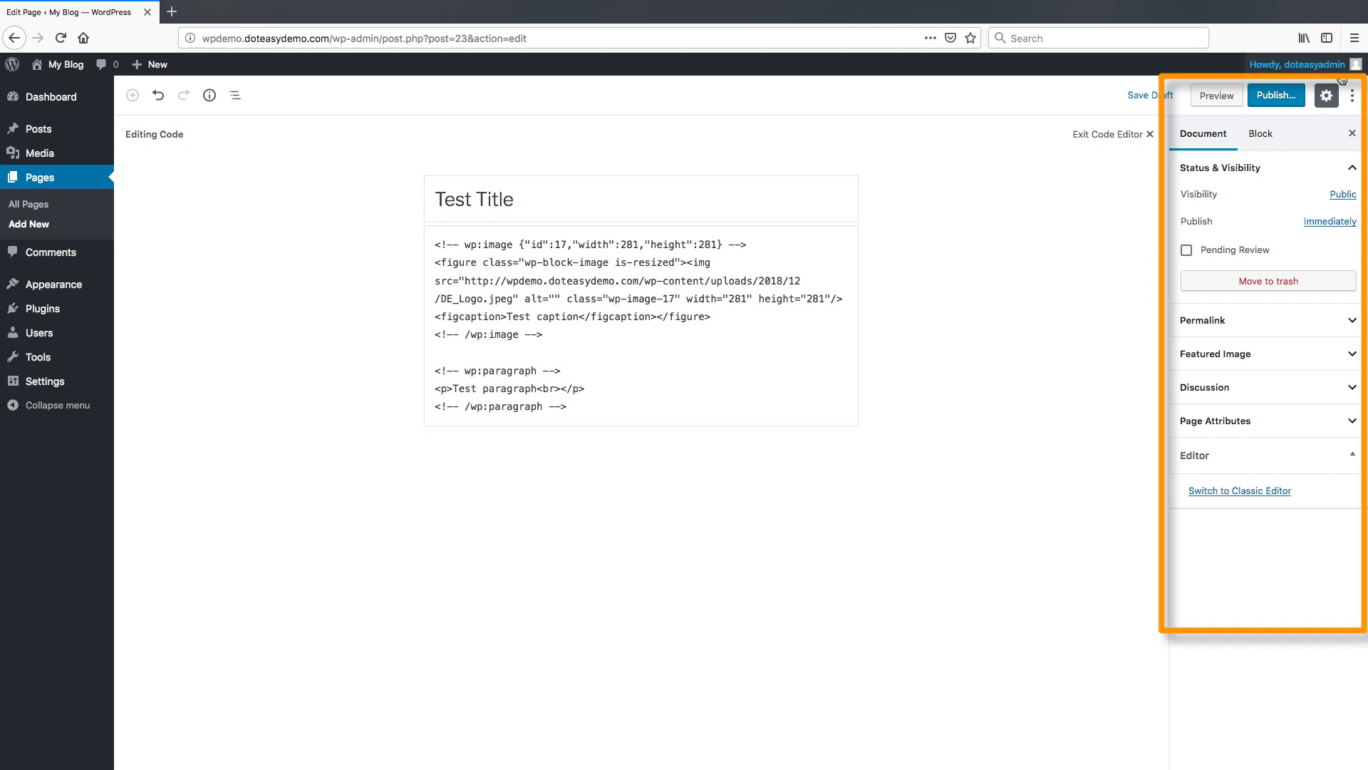
- Switch the page from the Code Editor back to the Visual Editor
{"action": "left_click", "coordinate": [1352, 95]}
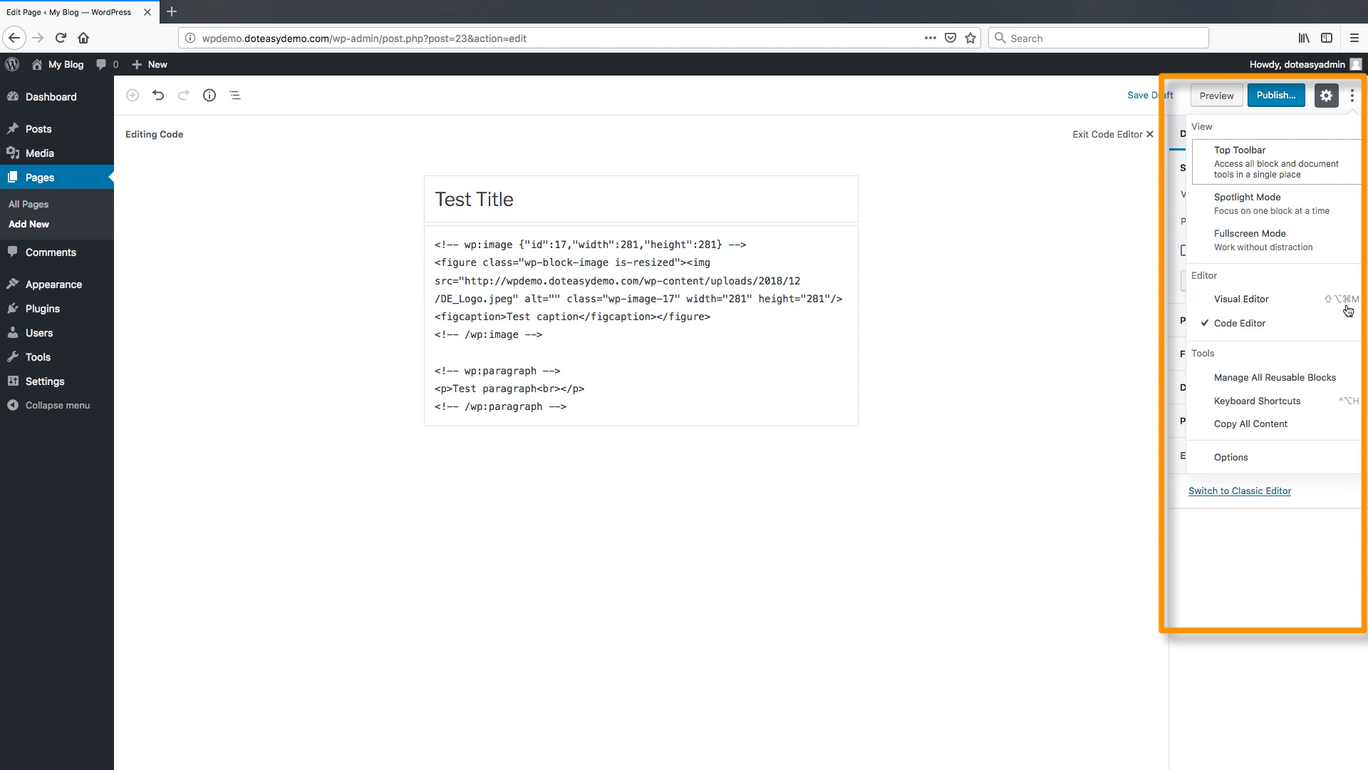
{"action": "left_click", "coordinate": [1263, 303]}
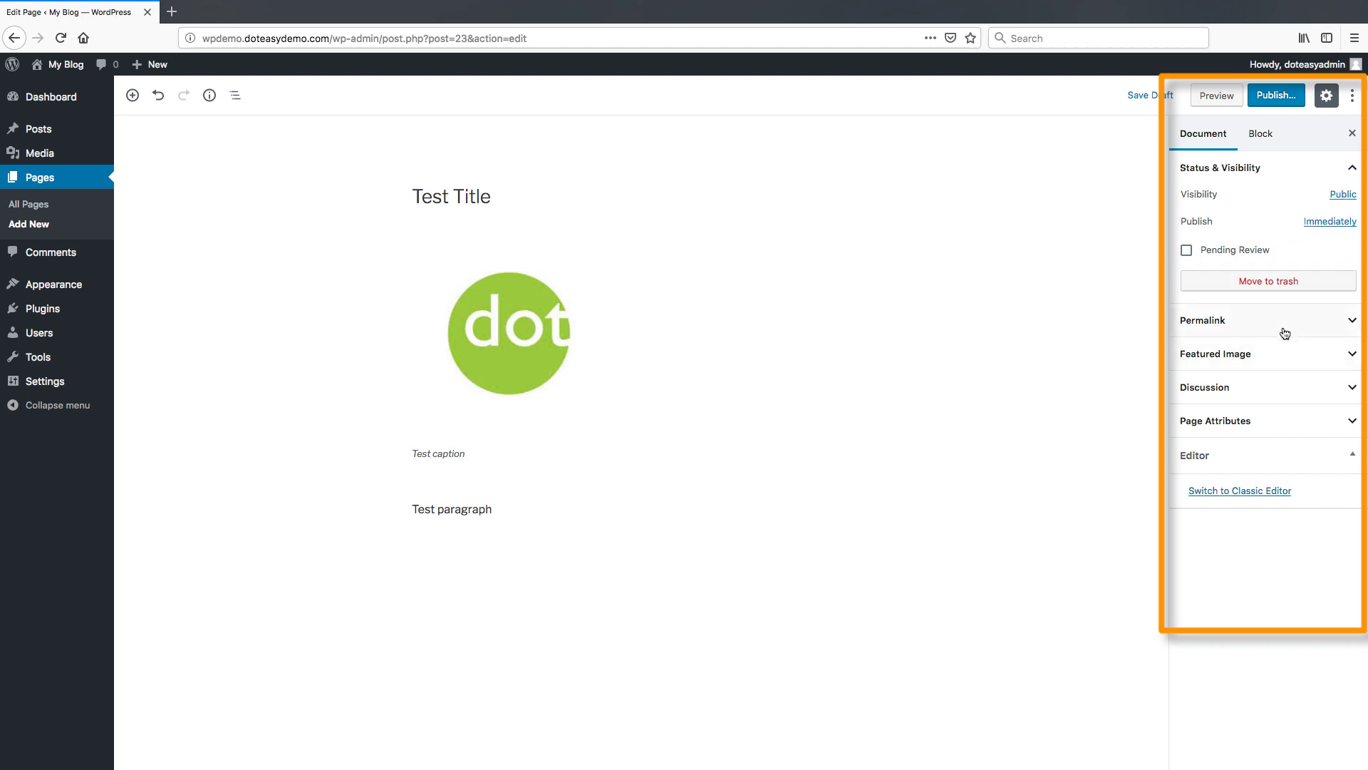
- Examine the page's Permalink, Featured Image, Discussion, Page Attributes and Editor settings one after another, collapsing each section again
{"action": "left_click", "coordinate": [1345, 326]}
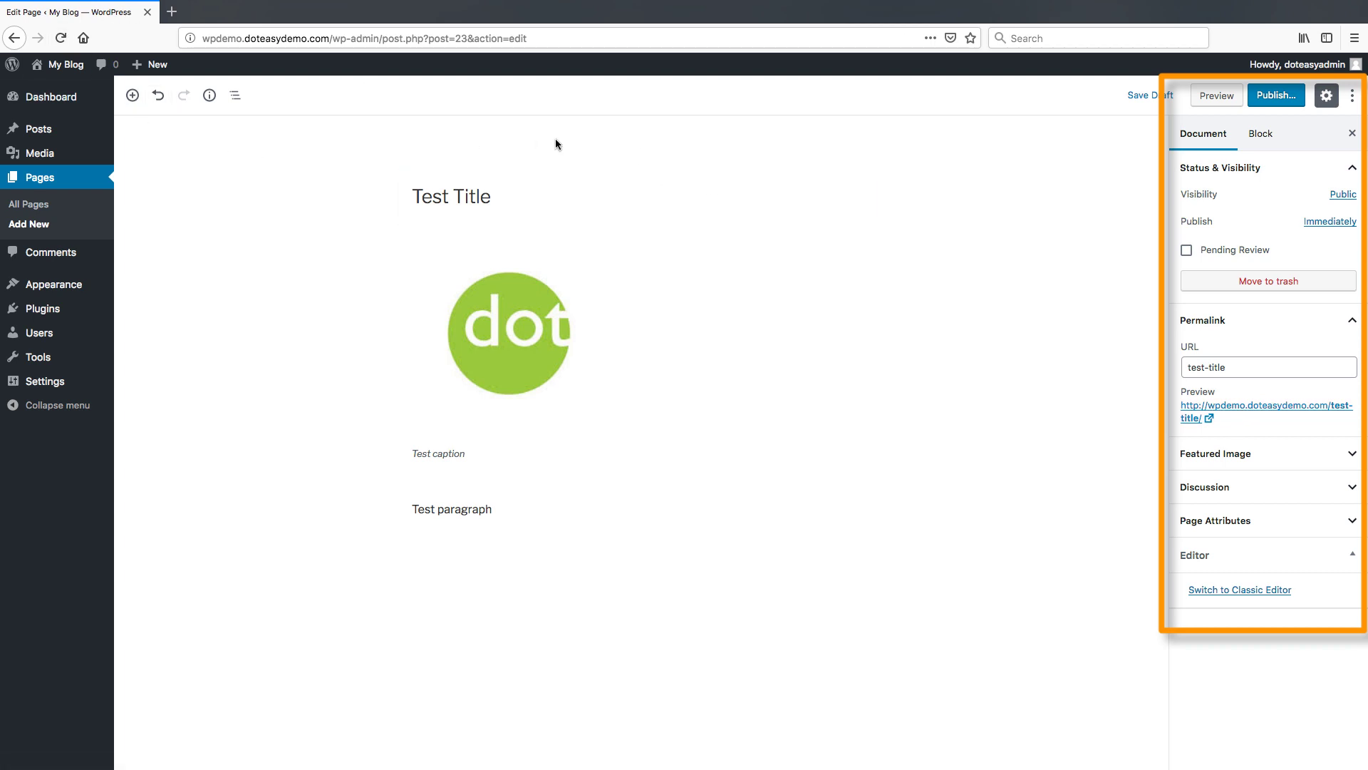
{"action": "left_click", "coordinate": [1352, 328]}
{"action": "left_click", "coordinate": [1353, 355]}
{"action": "left_click", "coordinate": [1352, 357]}
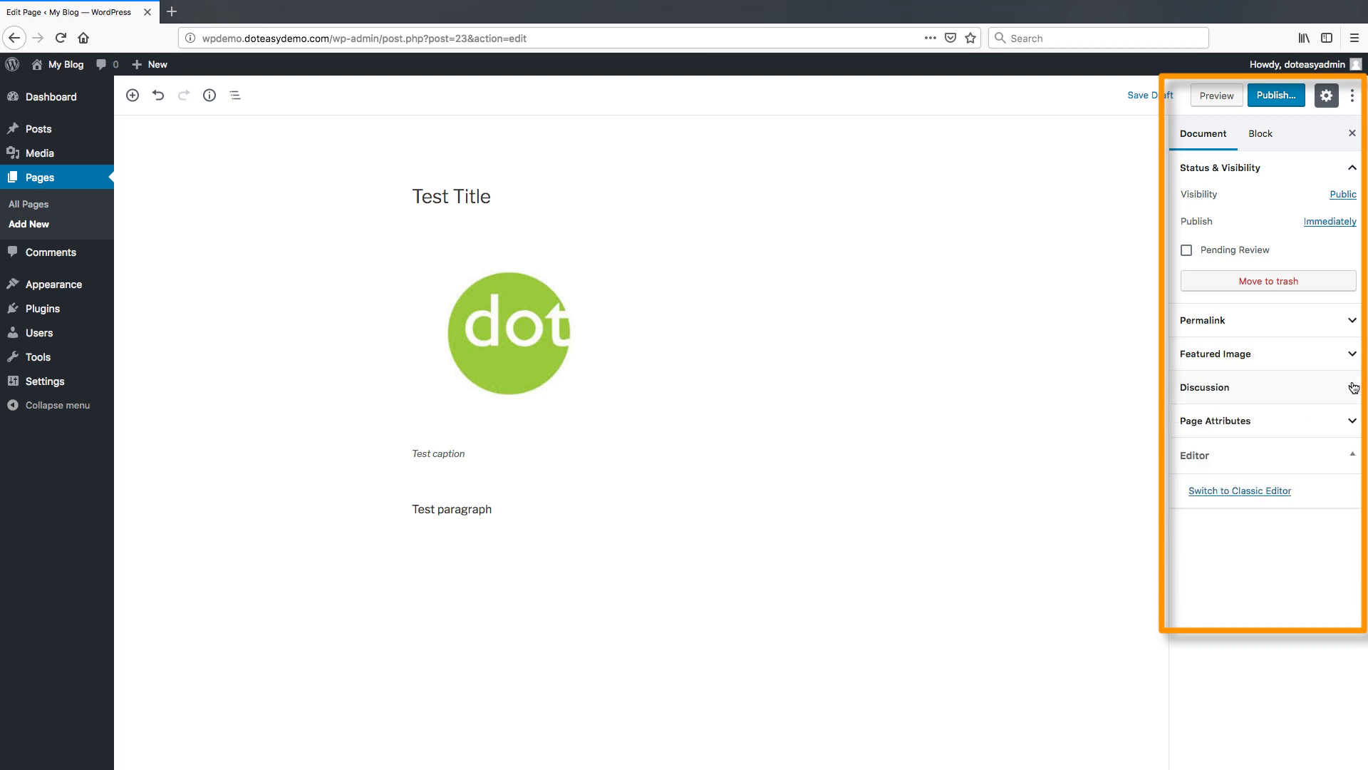
{"action": "left_click", "coordinate": [1353, 387]}
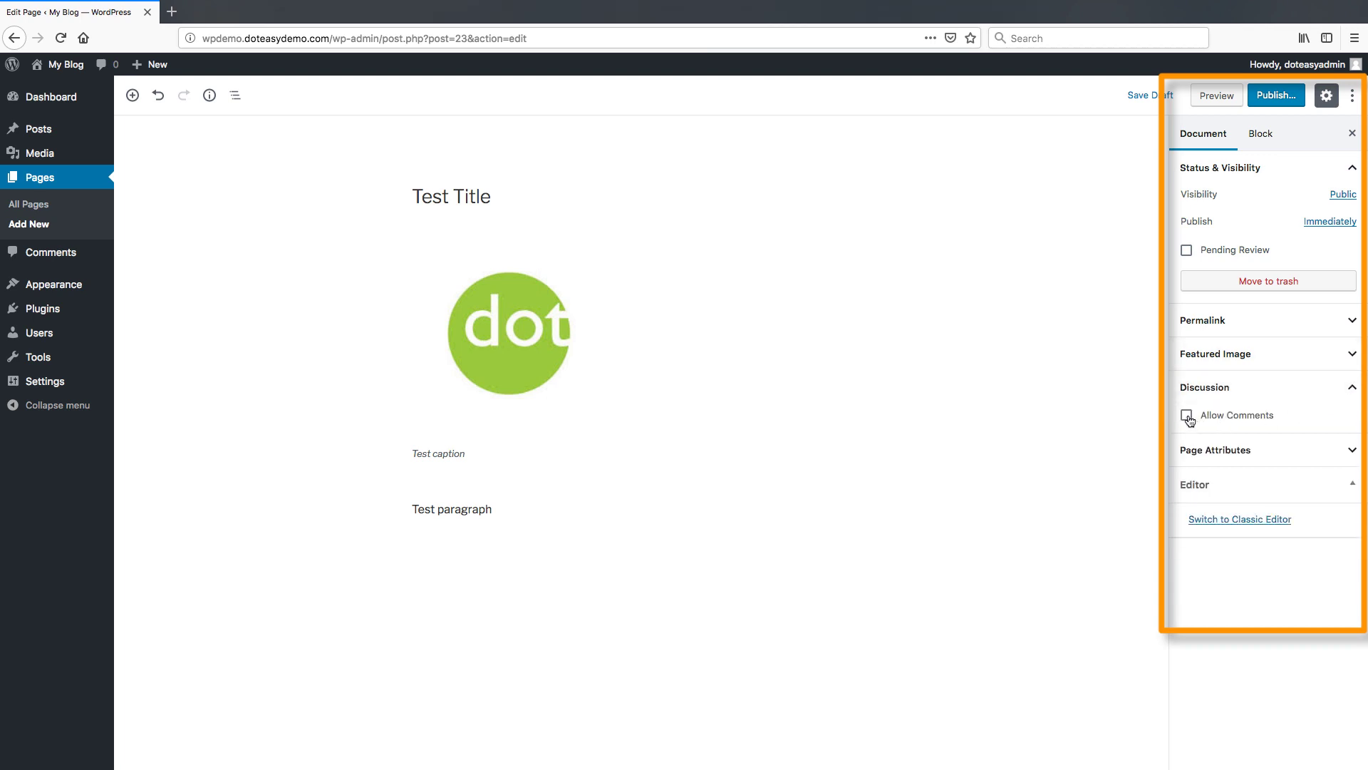
{"action": "left_click", "coordinate": [1354, 396]}
{"action": "left_click", "coordinate": [1348, 429]}
{"action": "left_click", "coordinate": [1348, 430]}
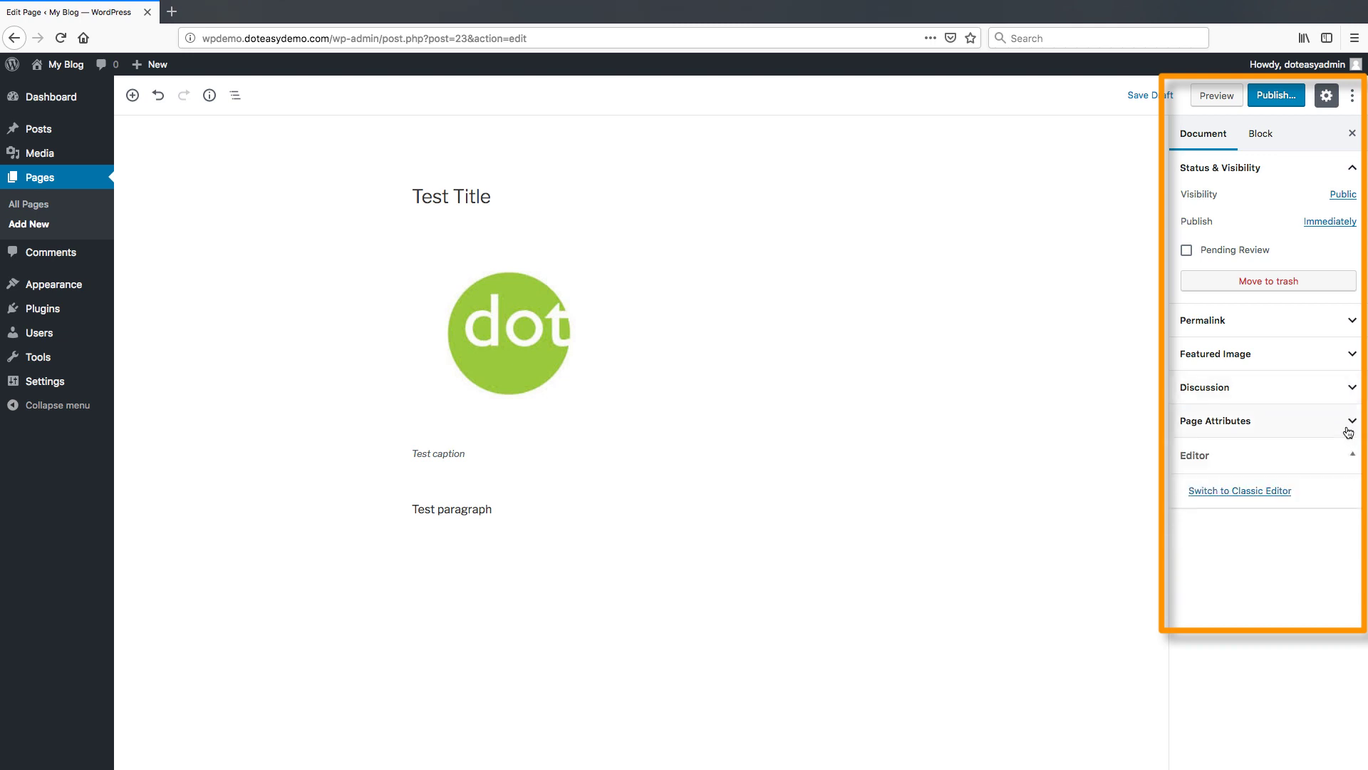
{"action": "left_click", "coordinate": [1353, 468]}
{"action": "left_click", "coordinate": [1352, 459]}
{"action": "left_click", "coordinate": [1352, 458]}
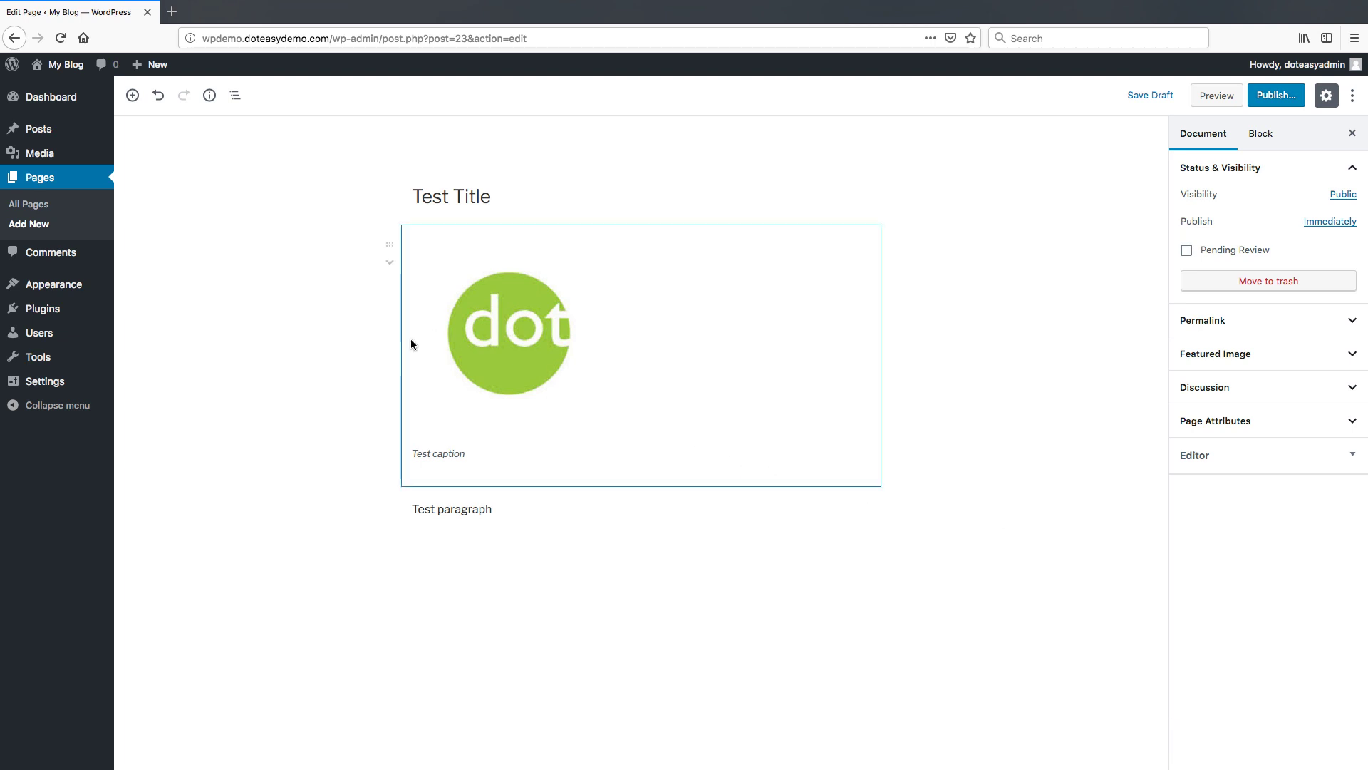
{"action": "left_click", "coordinate": [428, 197]}
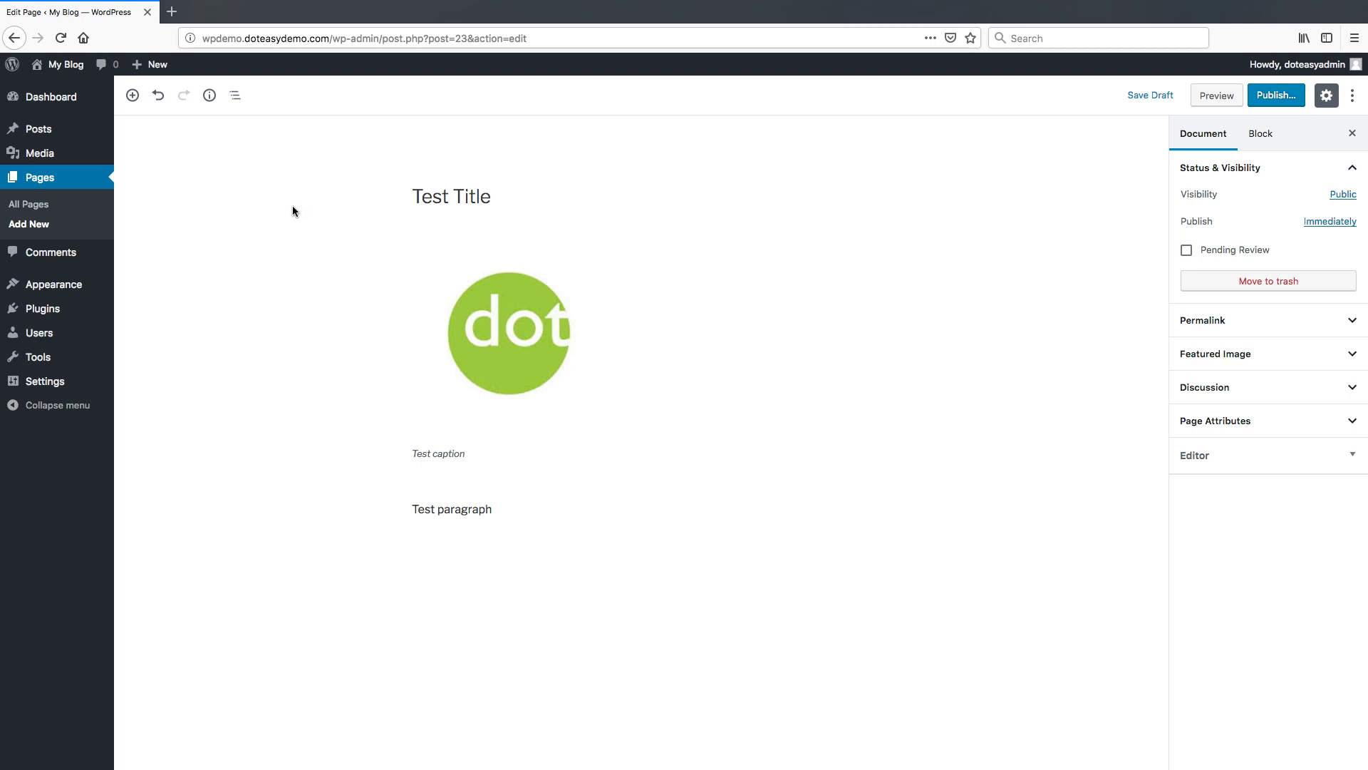
- Go to the list of all pages and open Sample Page in the Classic Editor
{"action": "mouse_move", "coordinate": [71, 135]}
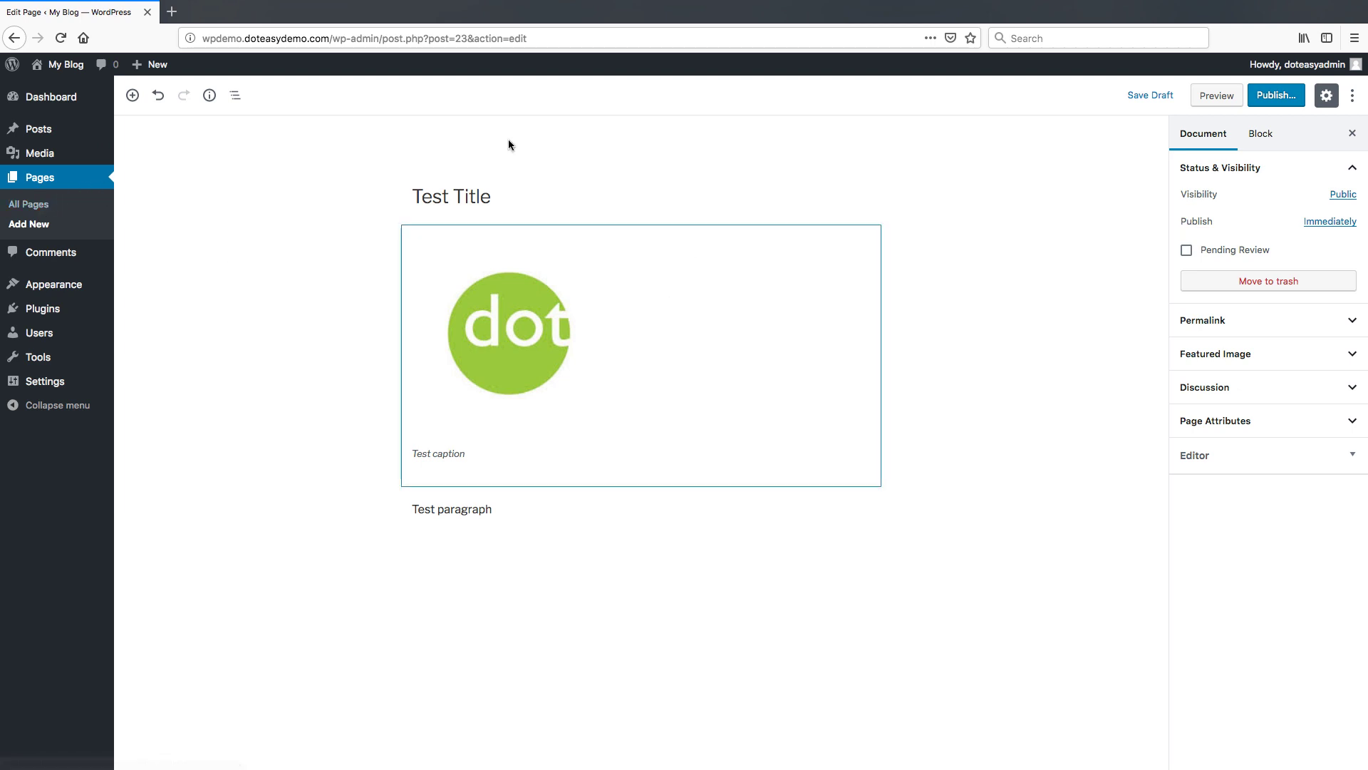
{"action": "left_click", "coordinate": [50, 212]}
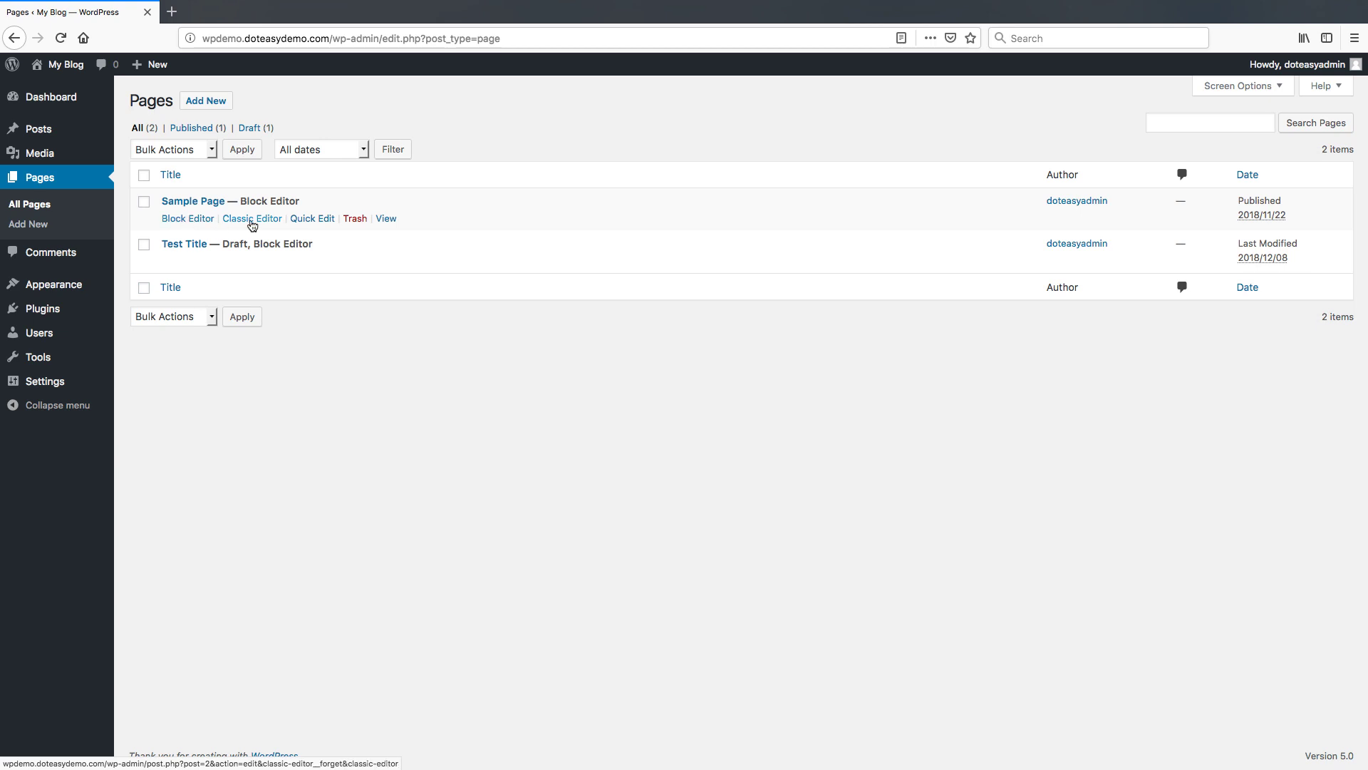
{"action": "left_click", "coordinate": [249, 224]}
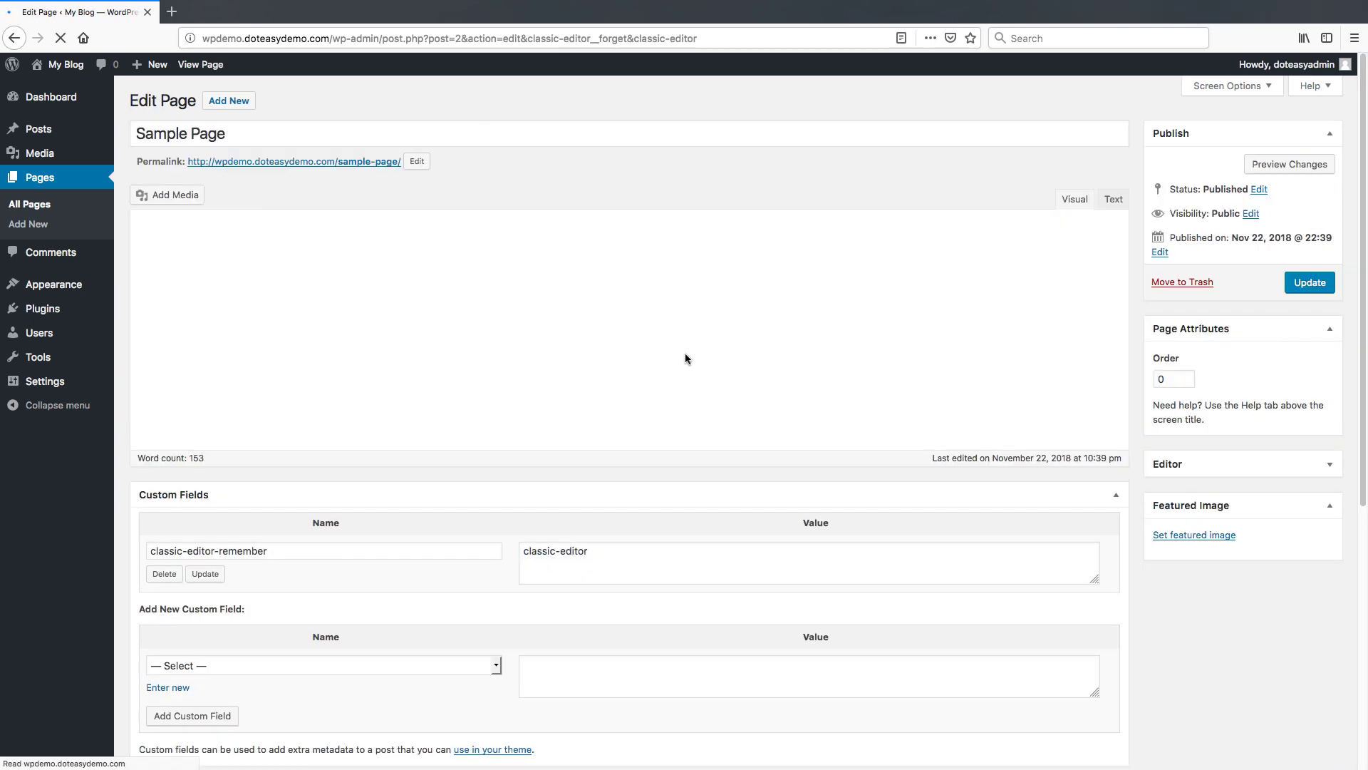
- Expand Sample Page's Editor settings box, look over the page content, and switch the page to the Block Editor
{"action": "left_click", "coordinate": [1330, 465]}
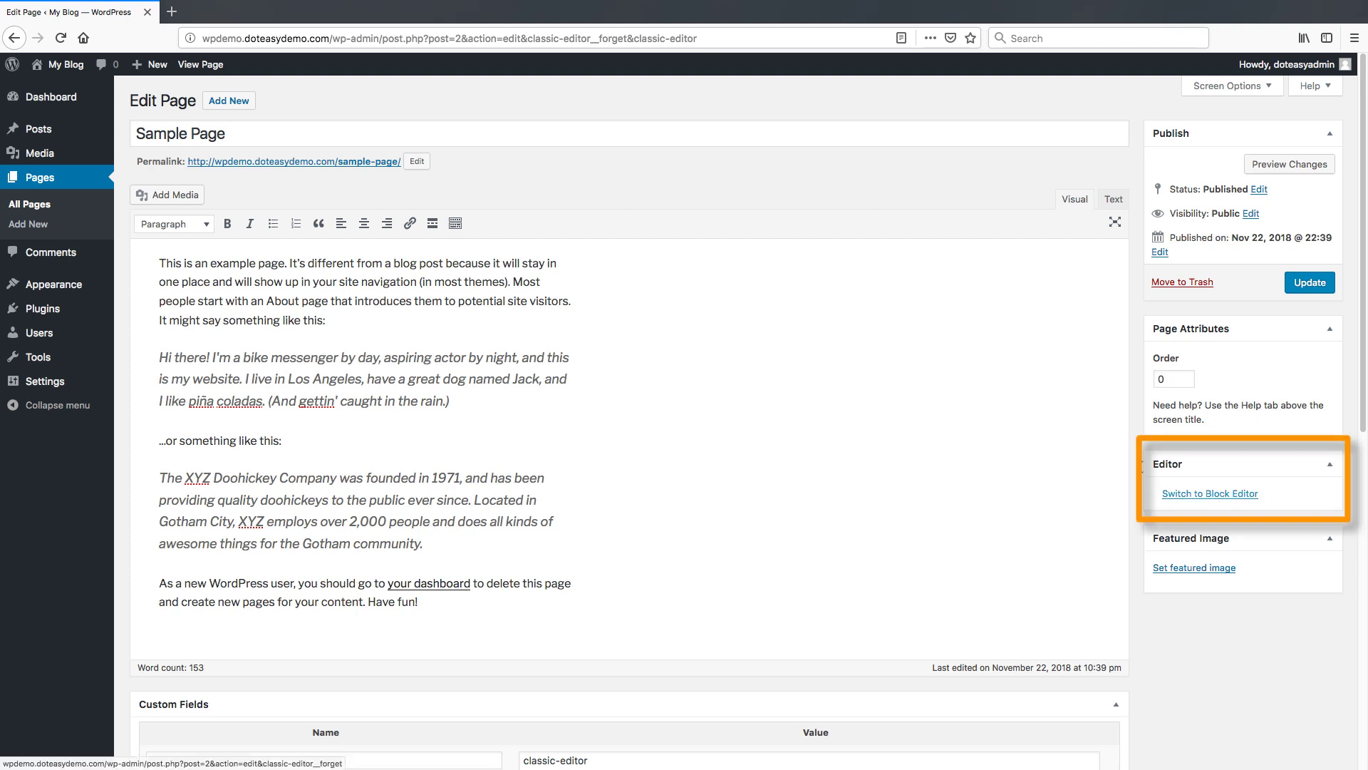
{"action": "scroll", "coordinate": [745, 317], "scroll_direction": "down", "scroll_amount": 3}
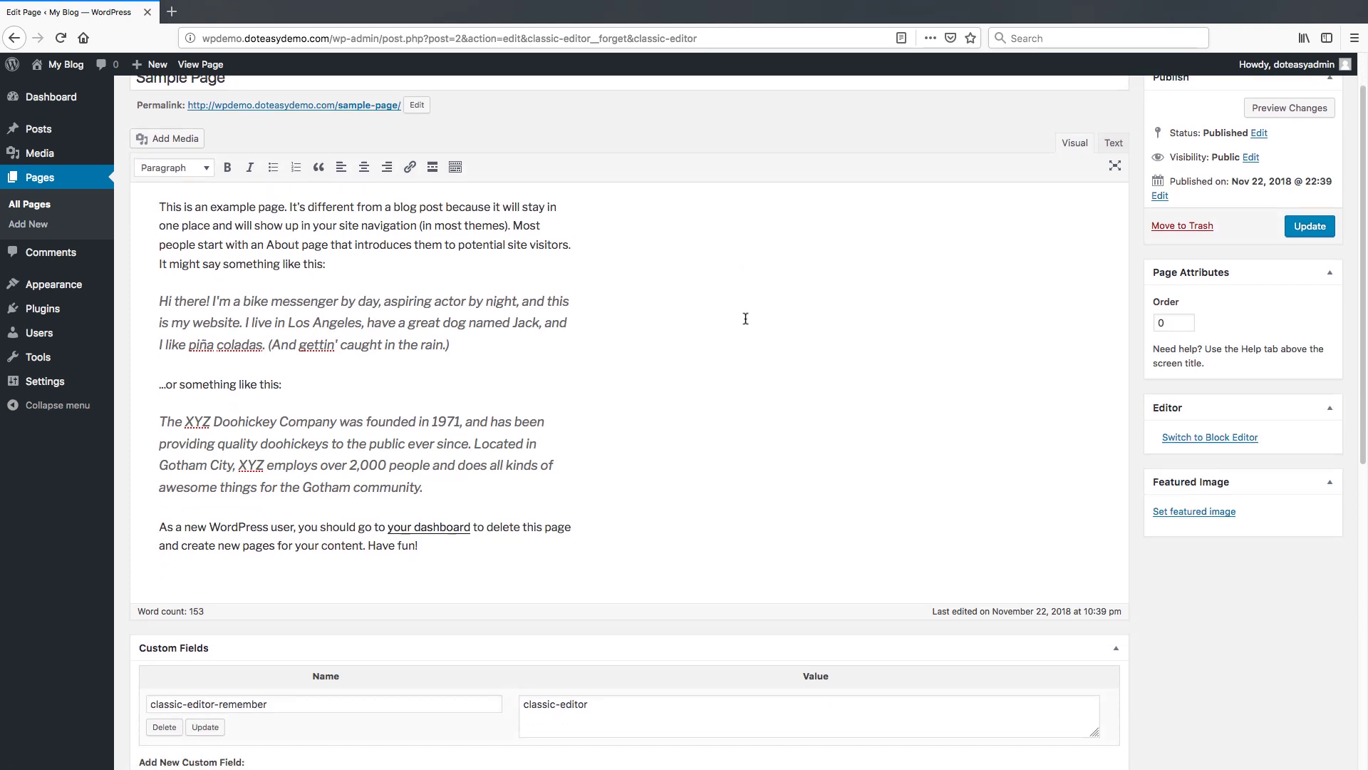
{"action": "scroll", "coordinate": [755, 316], "scroll_direction": "up", "scroll_amount": 2}
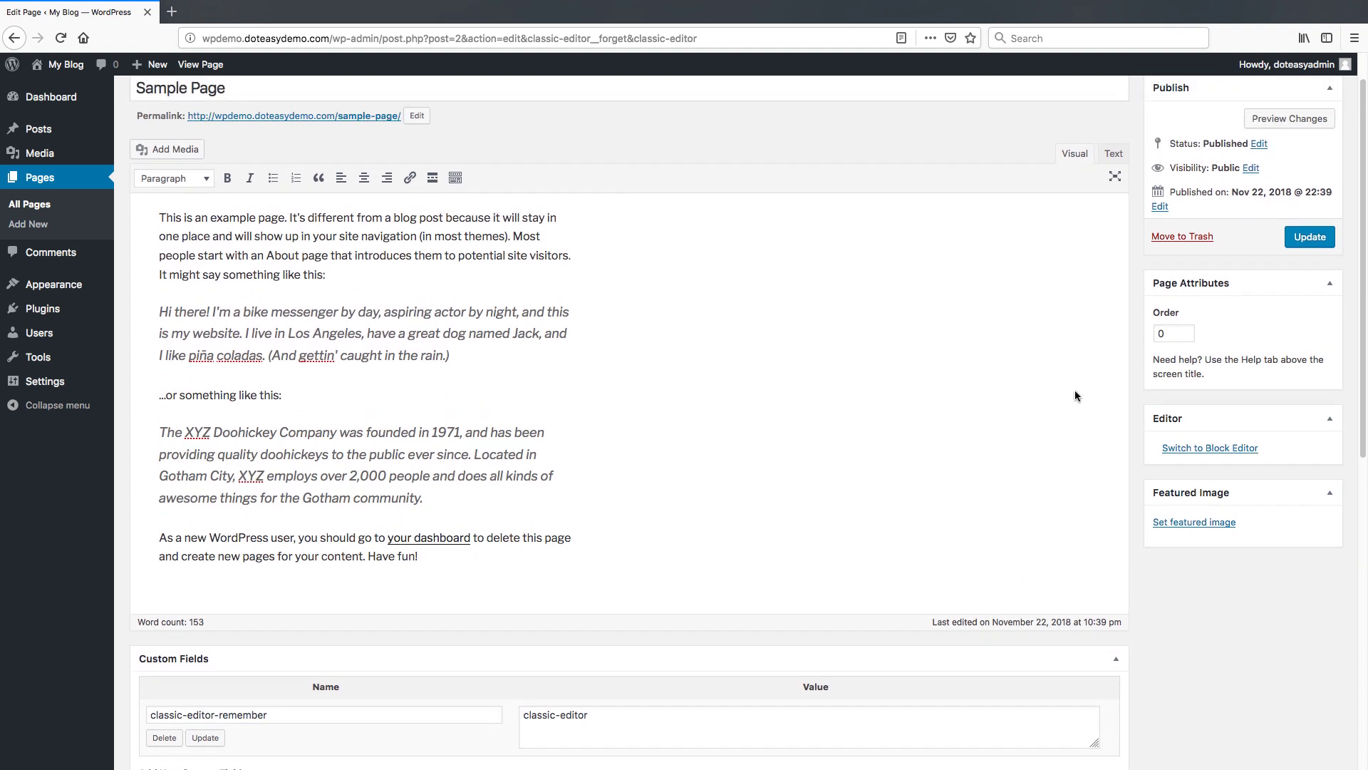
{"action": "left_click", "coordinate": [1210, 459]}
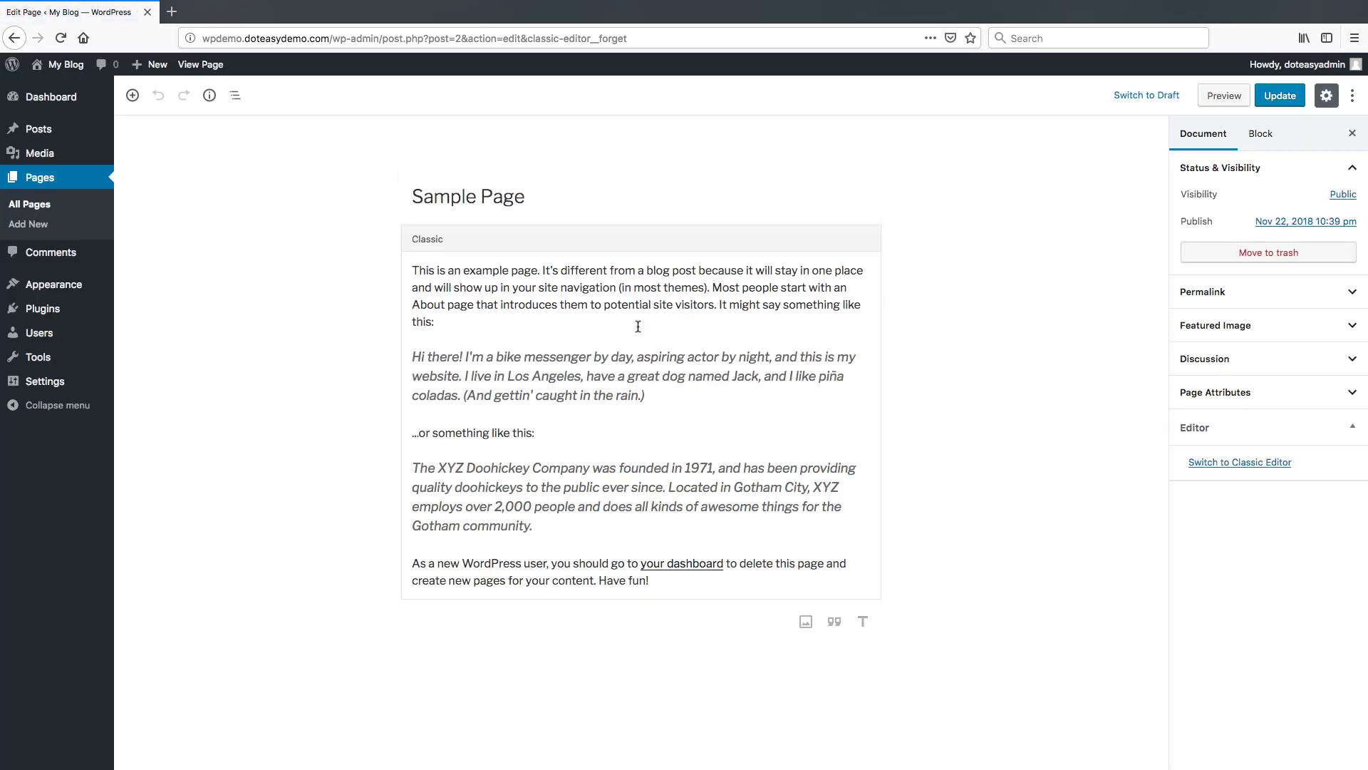
- Inspect Sample Page's Classic block by selecting all its text, and return to the page's document settings
{"action": "left_click_drag", "start_coordinate": [414, 268], "coordinate": [776, 610]}
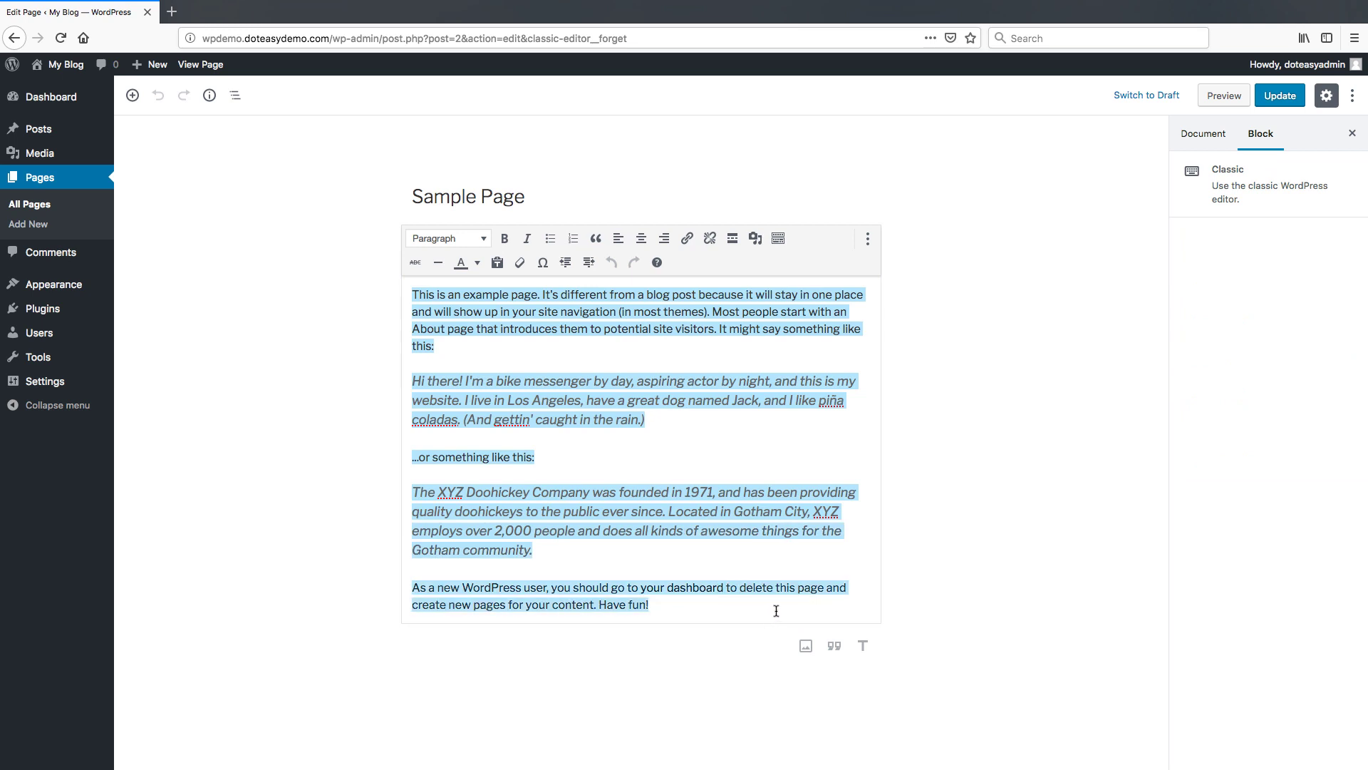
{"action": "left_click", "coordinate": [750, 492]}
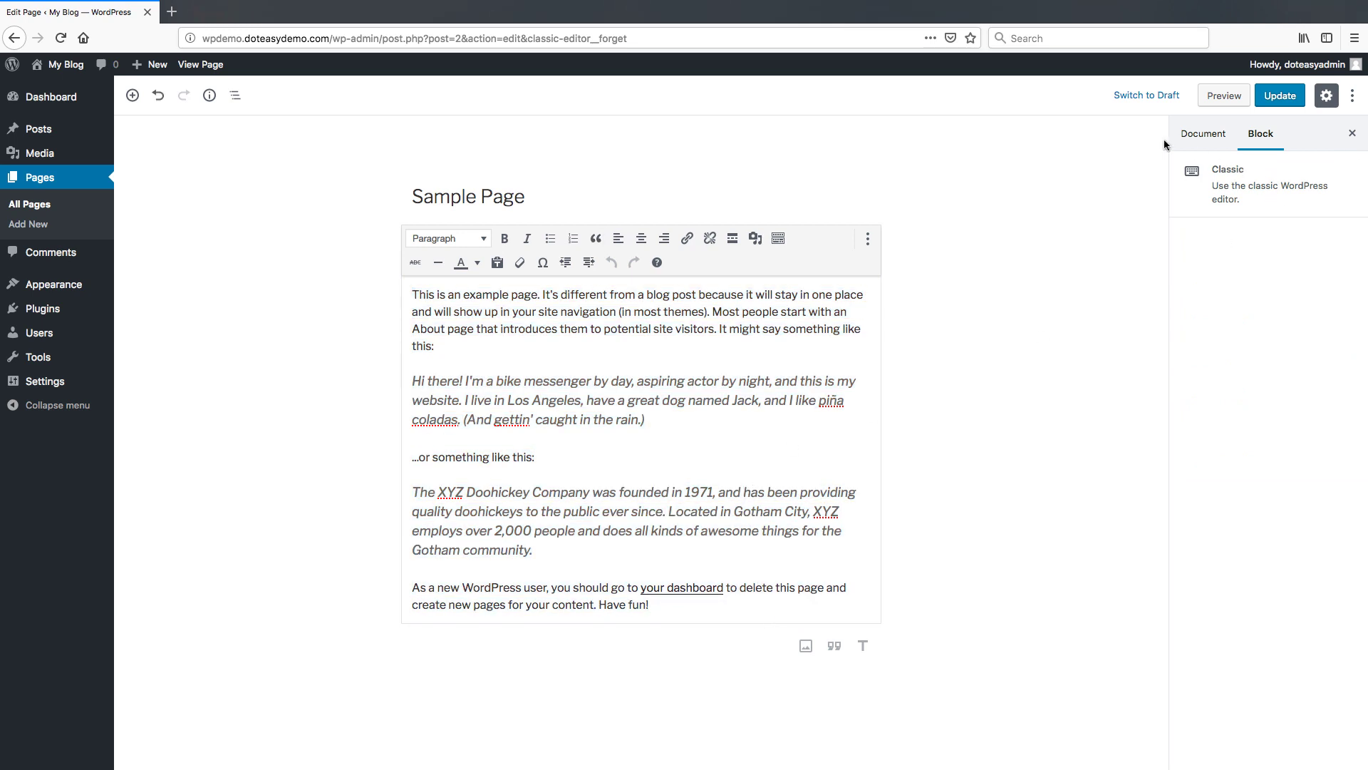
{"action": "left_click", "coordinate": [1223, 136]}
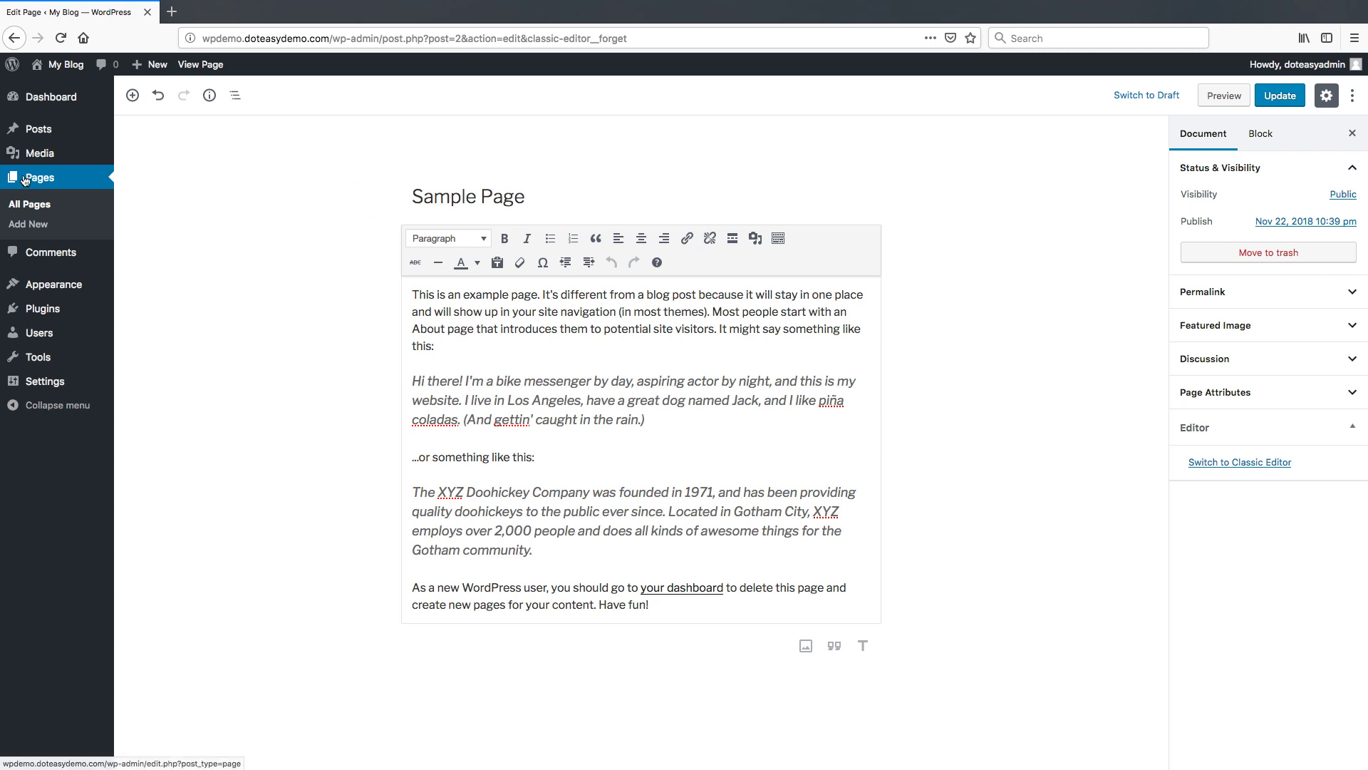
- Leave Sample Page without saving, return to the list of all pages, and view the editing options for Test Title and Sample Page
{"action": "left_click", "coordinate": [135, 193]}
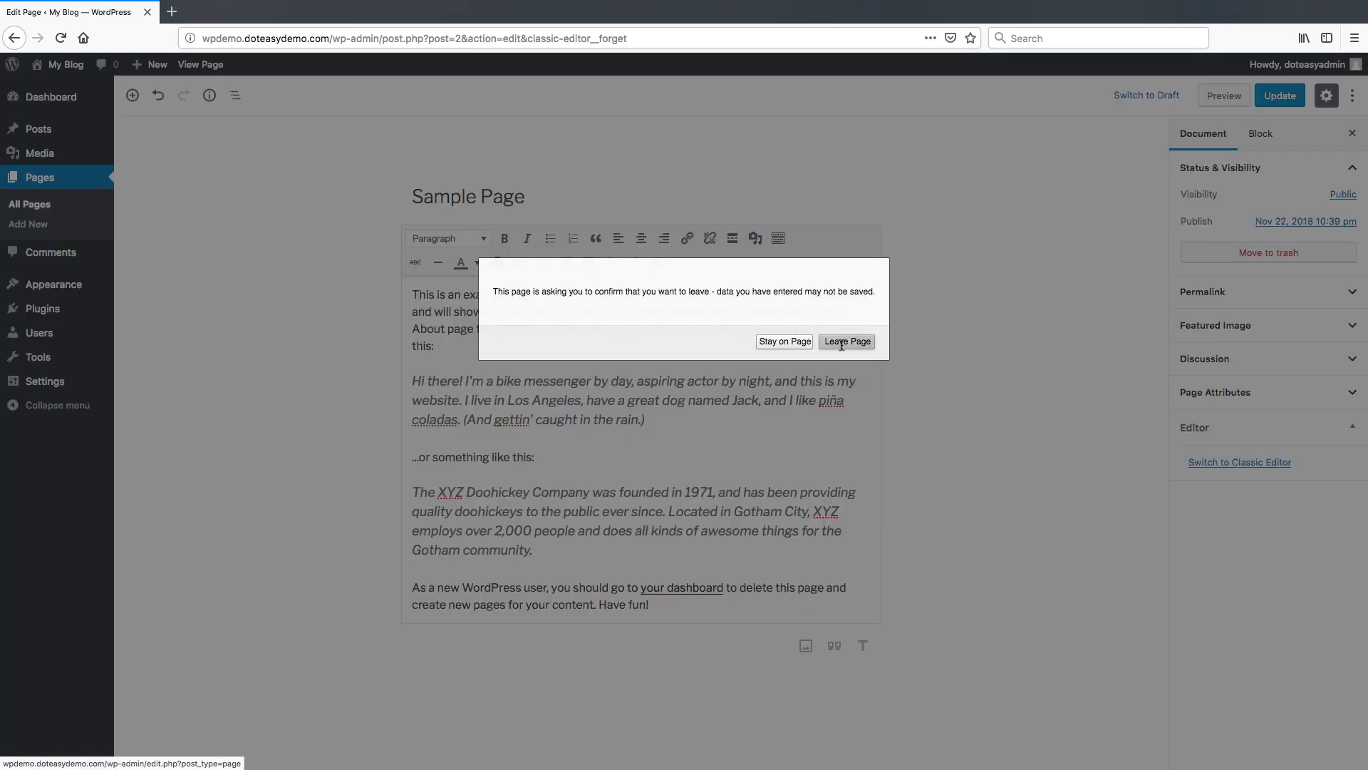
{"action": "left_click", "coordinate": [845, 341]}
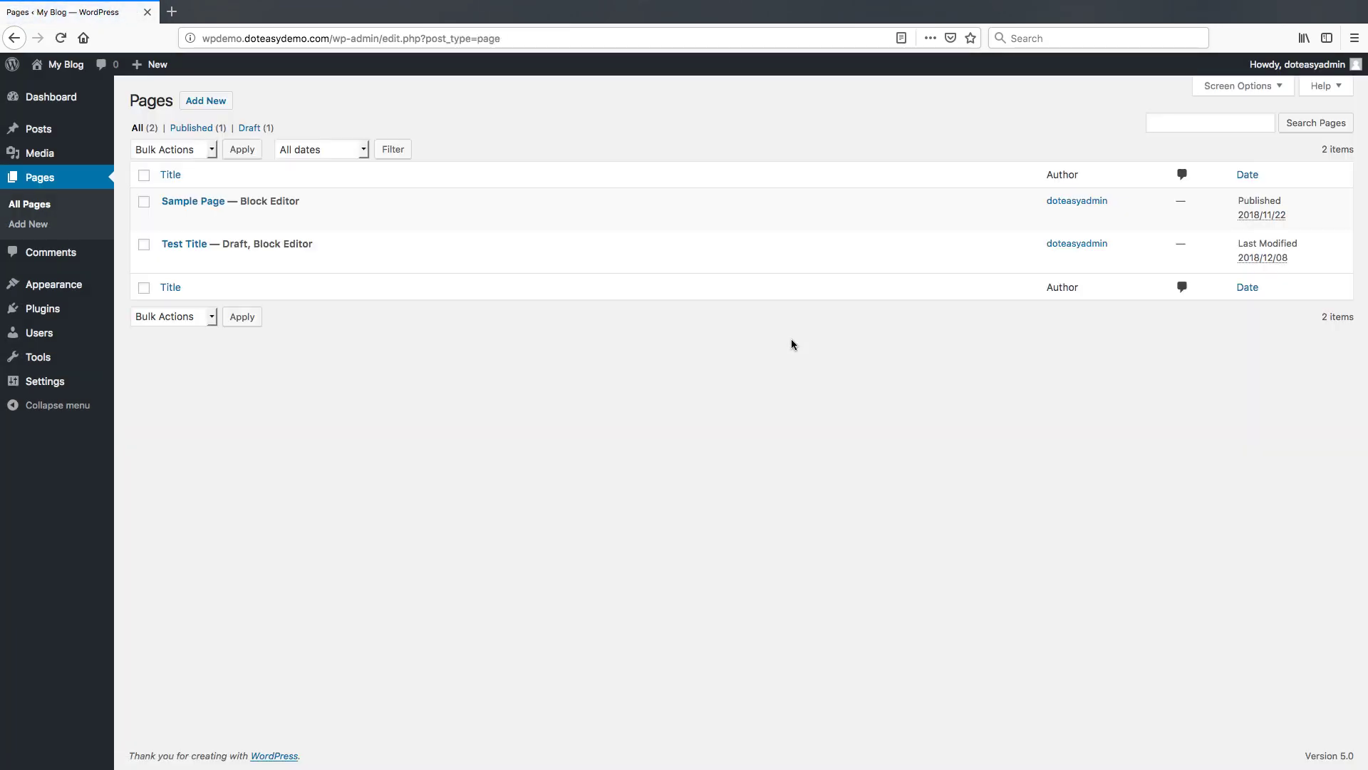
{"action": "mouse_move", "coordinate": [380, 225]}
{"action": "mouse_move", "coordinate": [201, 244]}
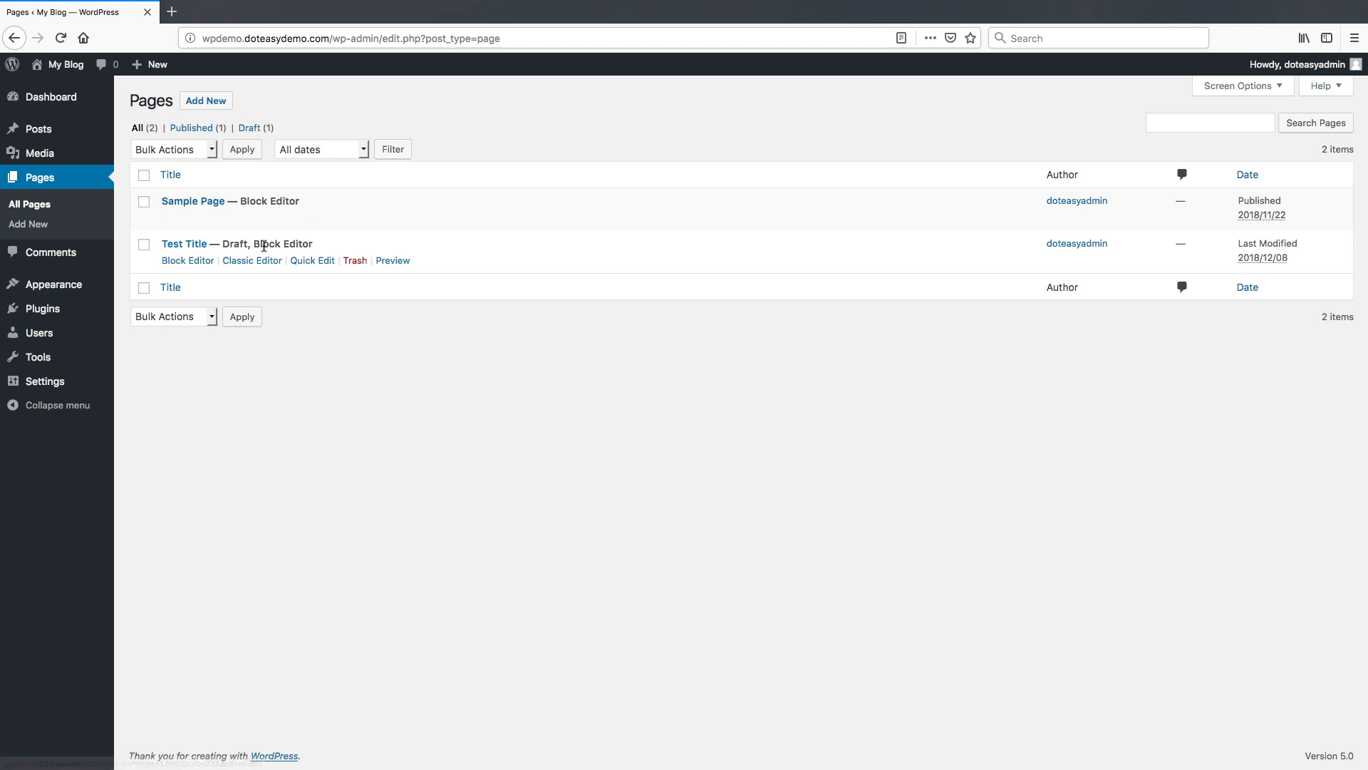
{"action": "mouse_move", "coordinate": [251, 227]}
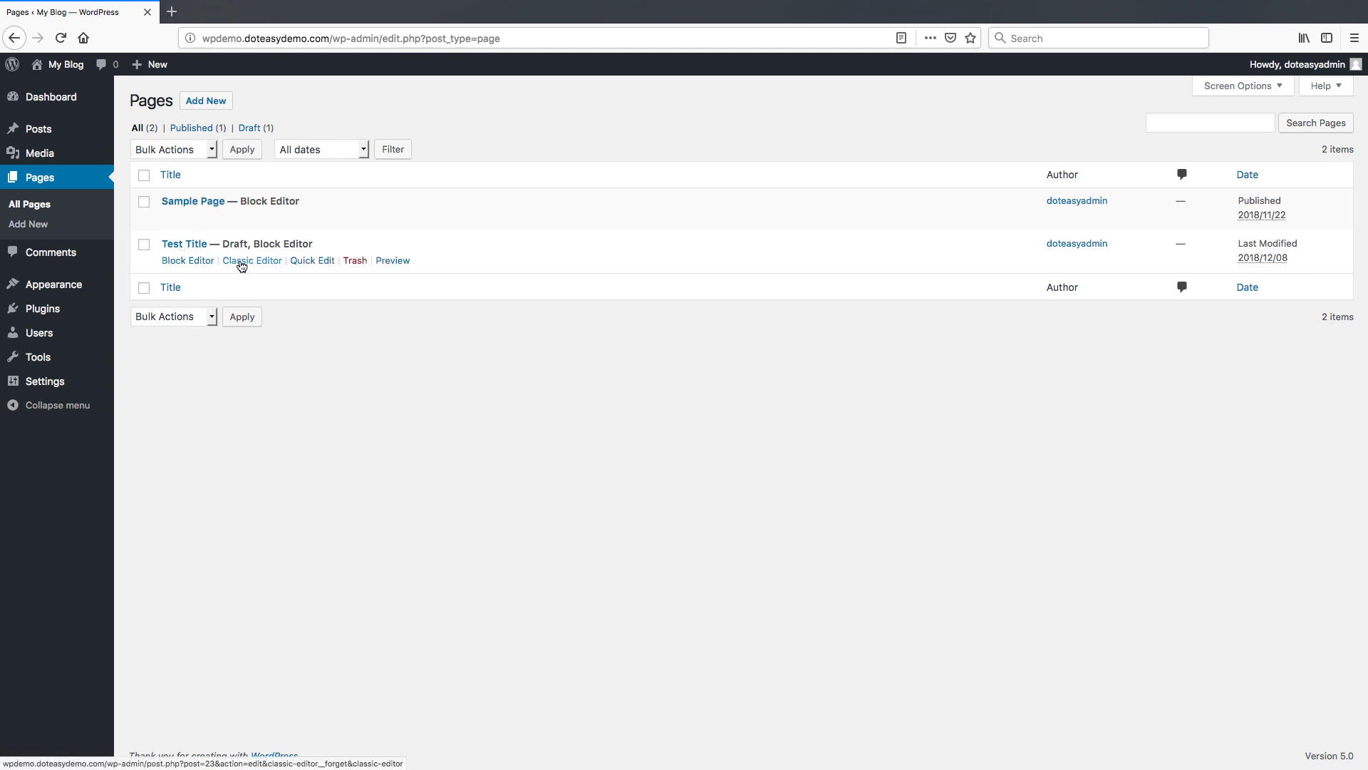
{"action": "mouse_move", "coordinate": [198, 212]}
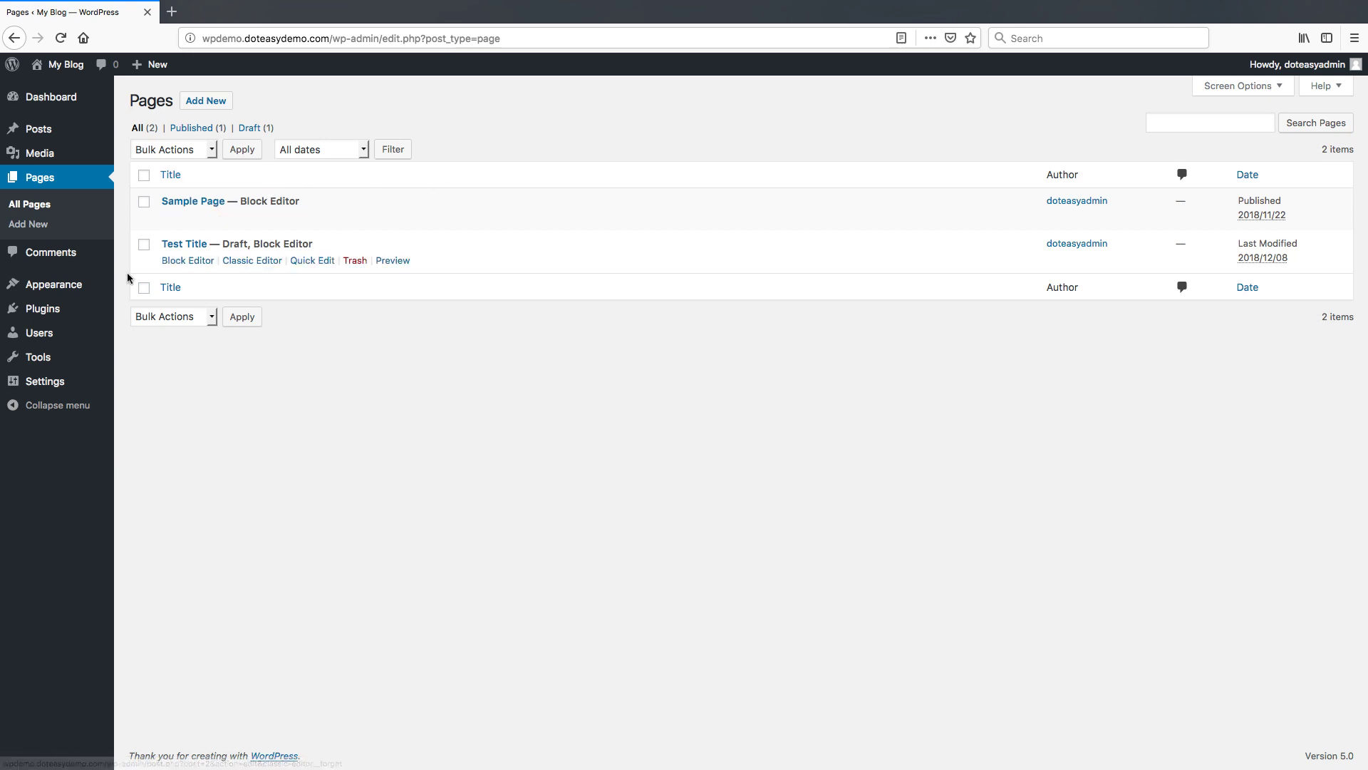
- Open the list of installed plugins and locate the Classic Editor plugin
{"action": "mouse_move", "coordinate": [42, 313]}
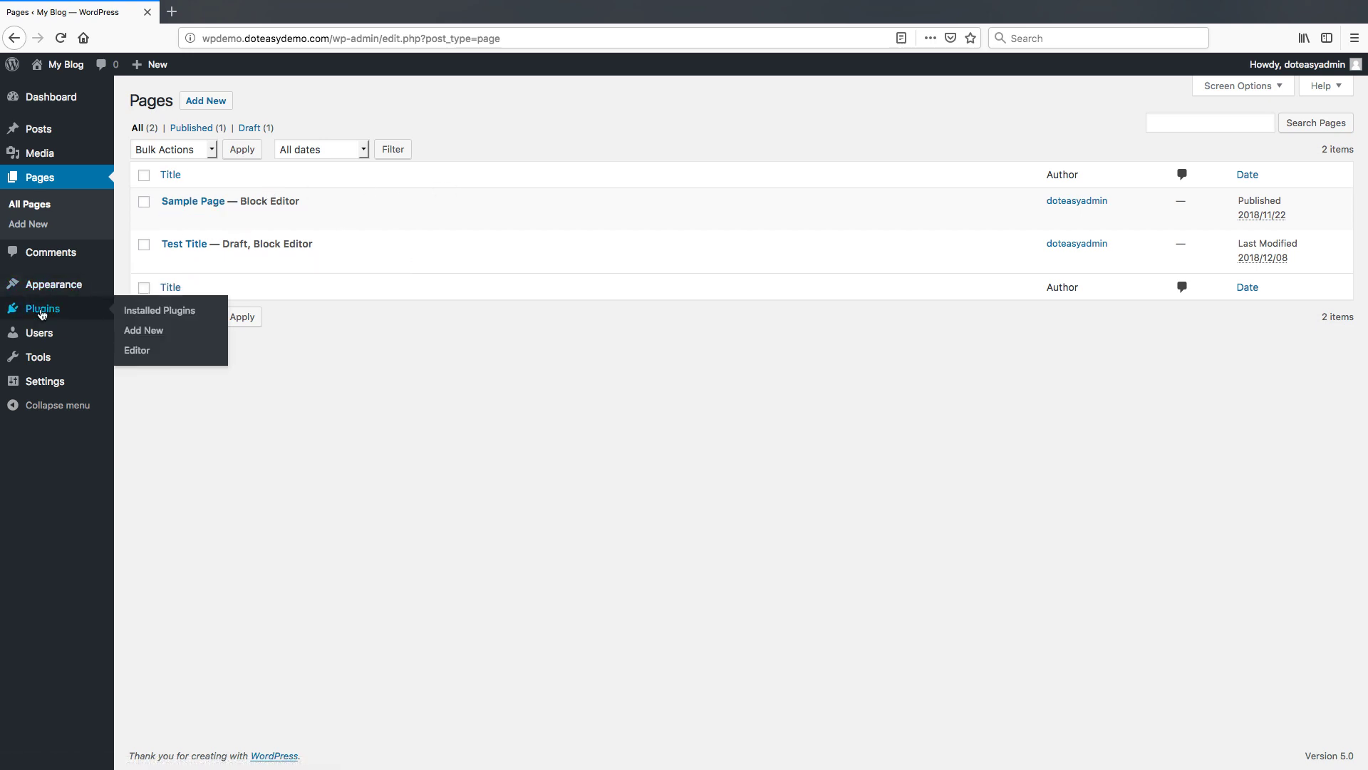
{"action": "left_click", "coordinate": [139, 311]}
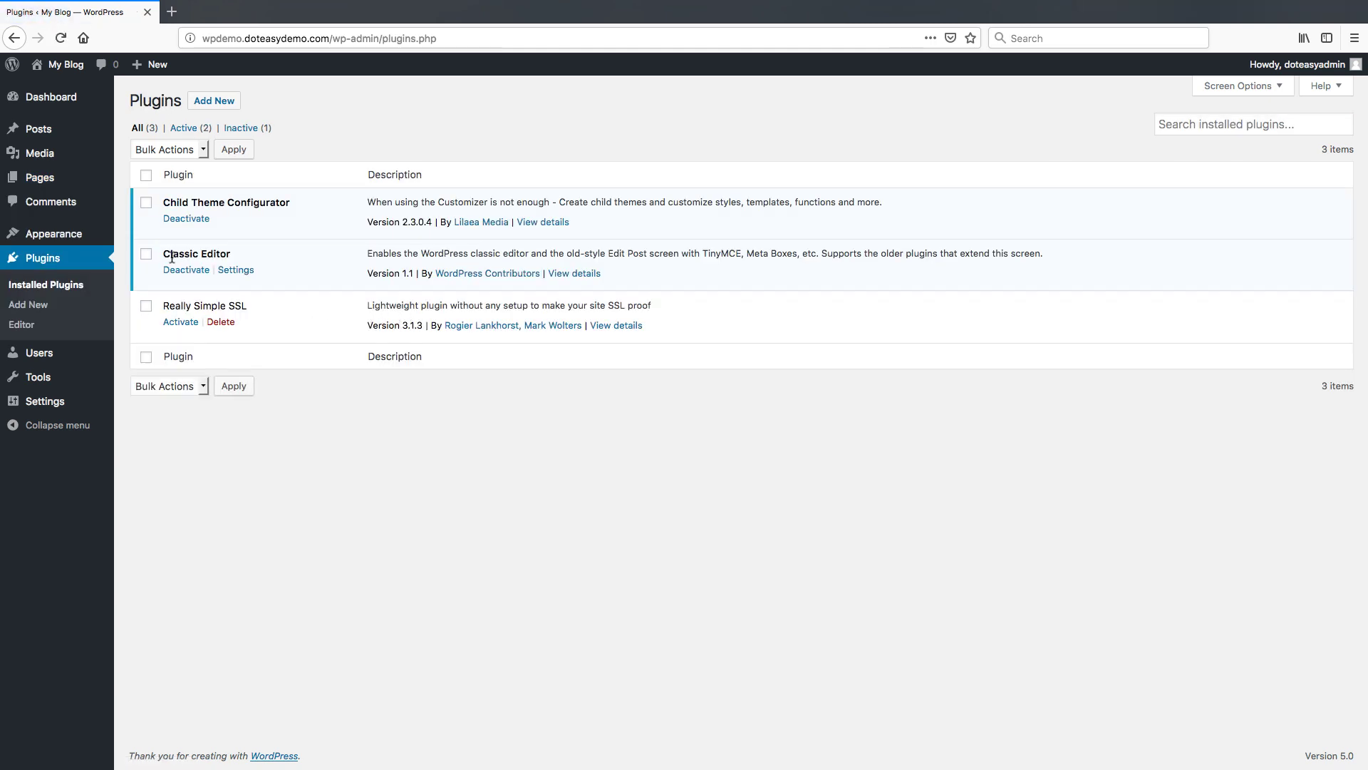
{"action": "left_click_drag", "start_coordinate": [164, 257], "coordinate": [265, 258]}
- Reopen Sample Page in the Block Editor from the page list and view its preview
{"action": "left_click", "coordinate": [57, 179]}
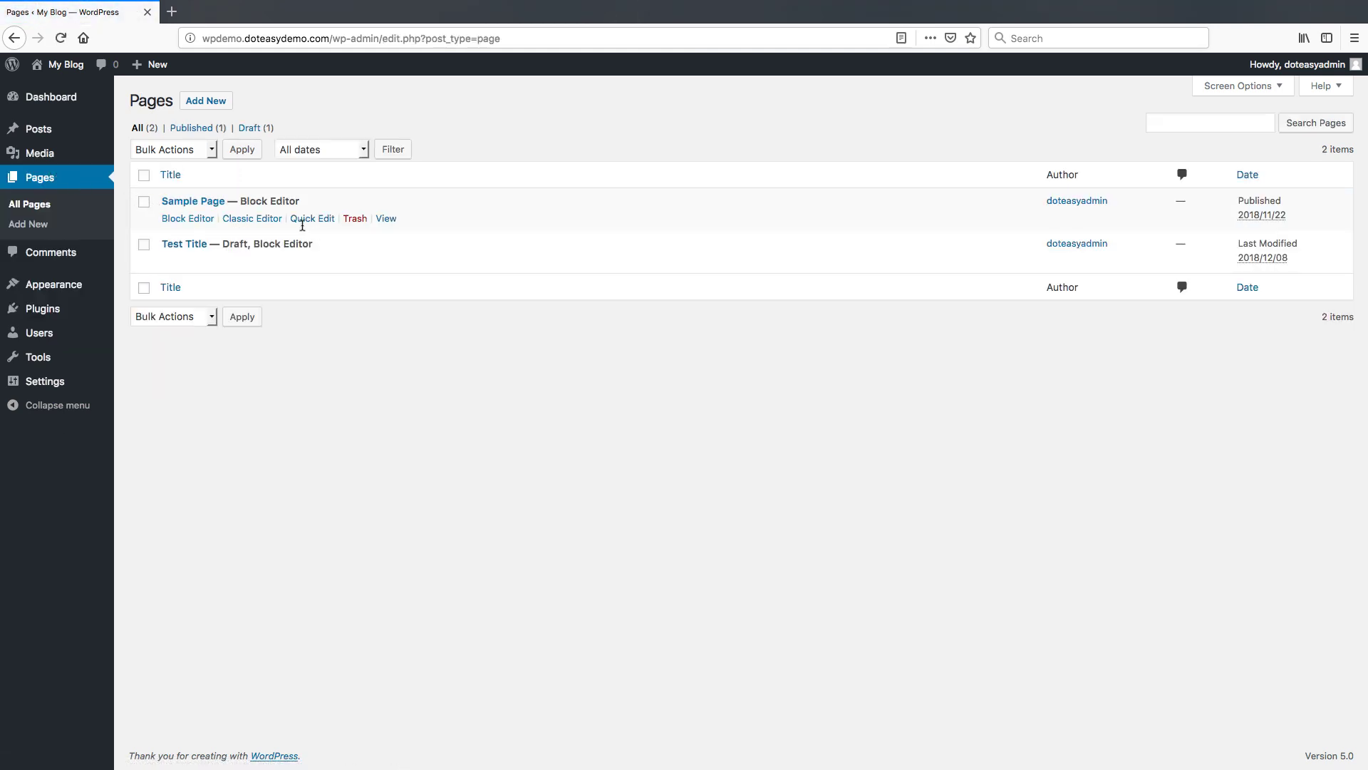
{"action": "left_click", "coordinate": [194, 219]}
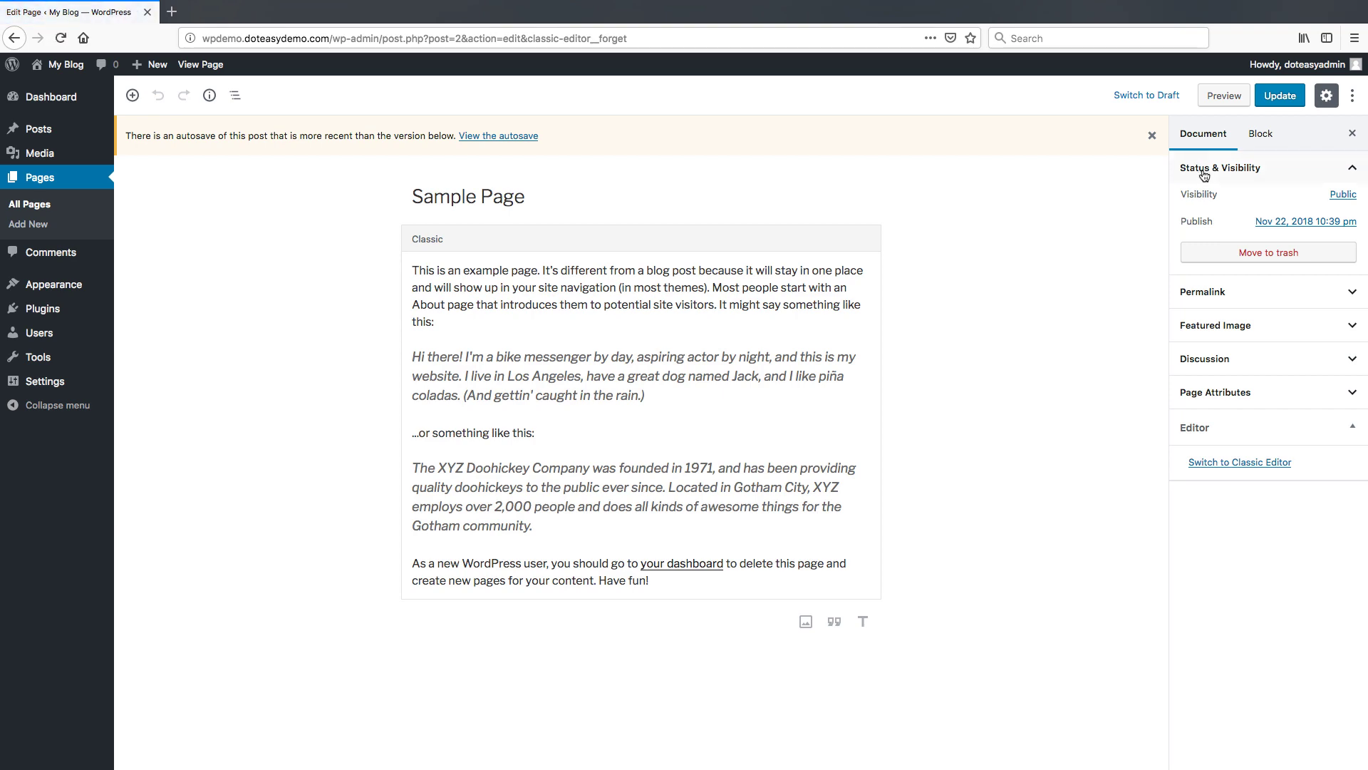
{"action": "left_click", "coordinate": [1224, 95]}
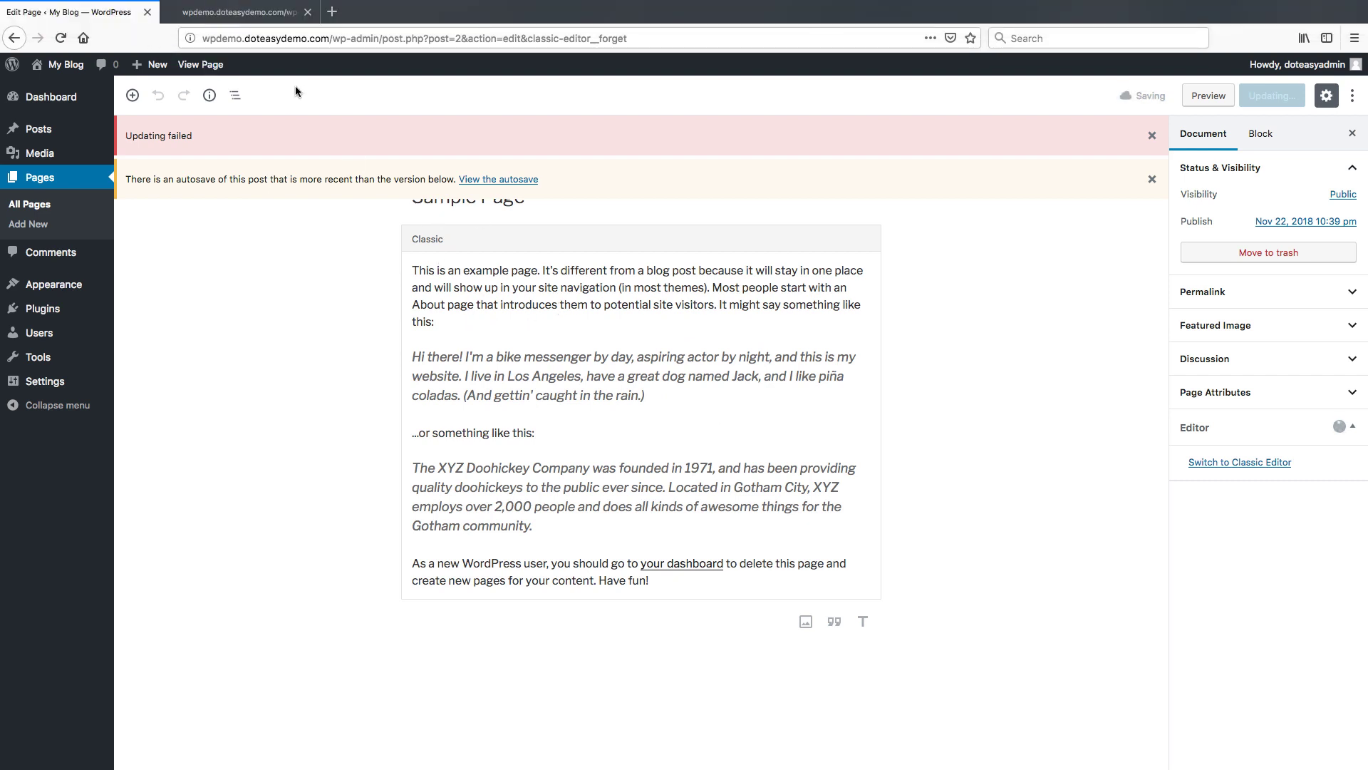
{"action": "left_click", "coordinate": [235, 13]}
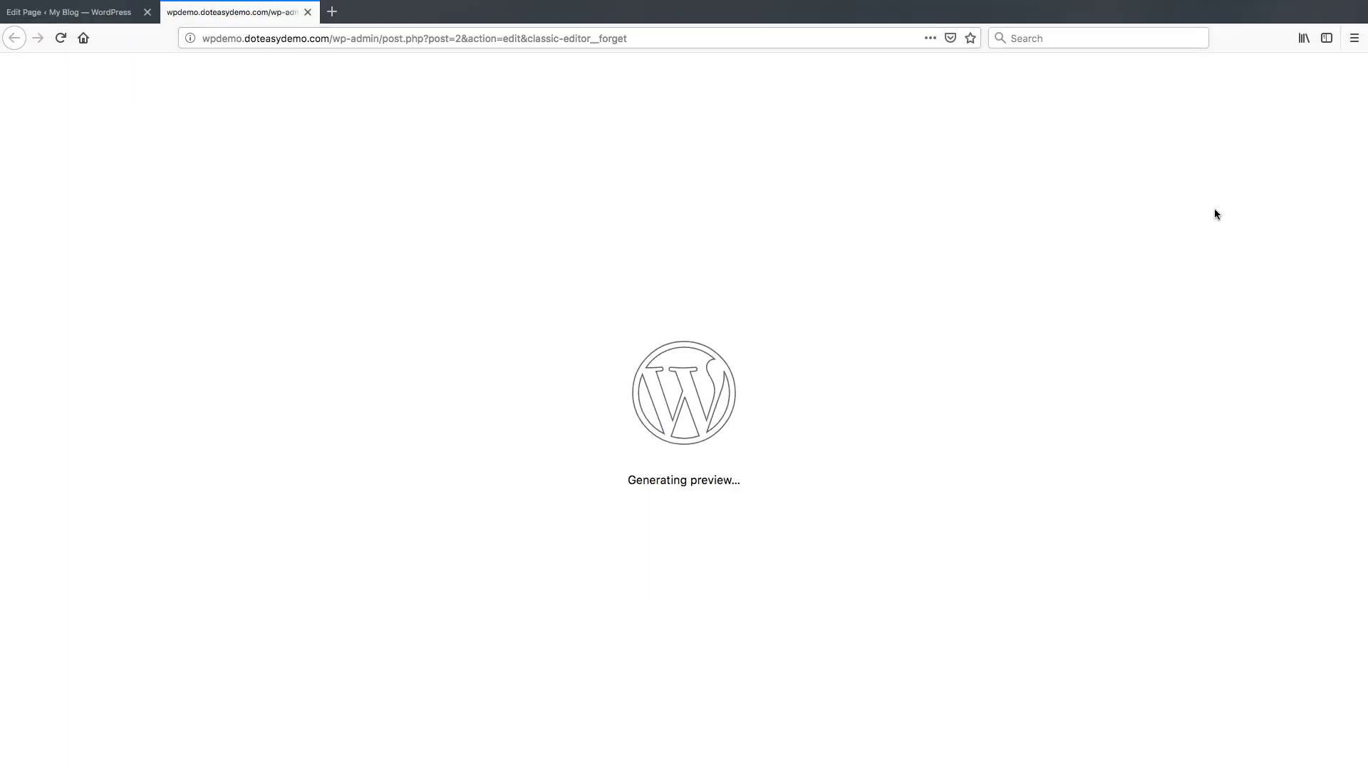